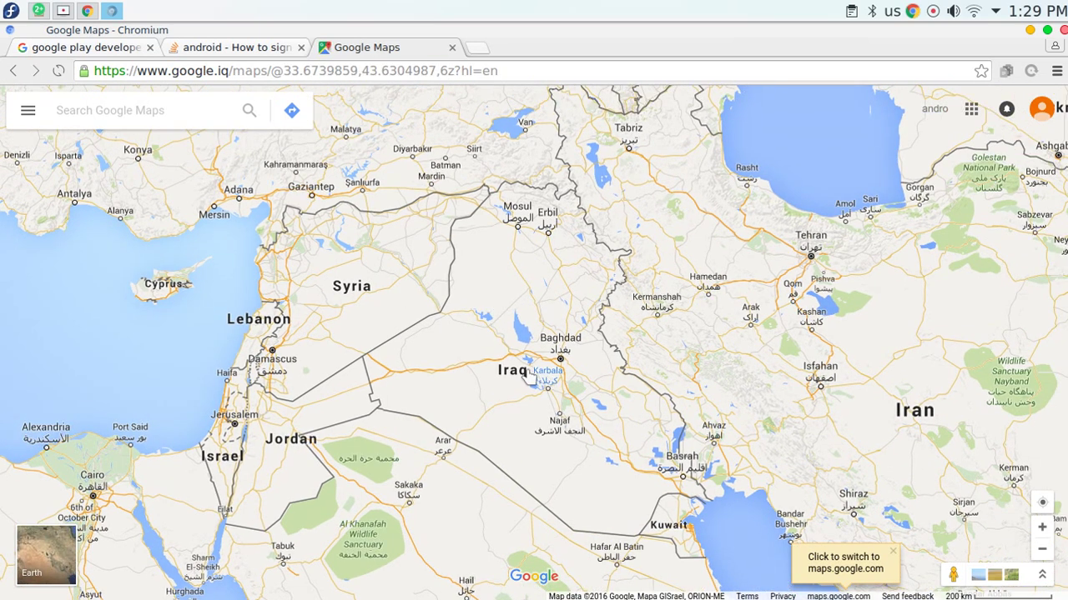
Close the Google Maps tab showing Iraq and return to the 'google play developer' search results.
drag(487, 369, 493, 341)
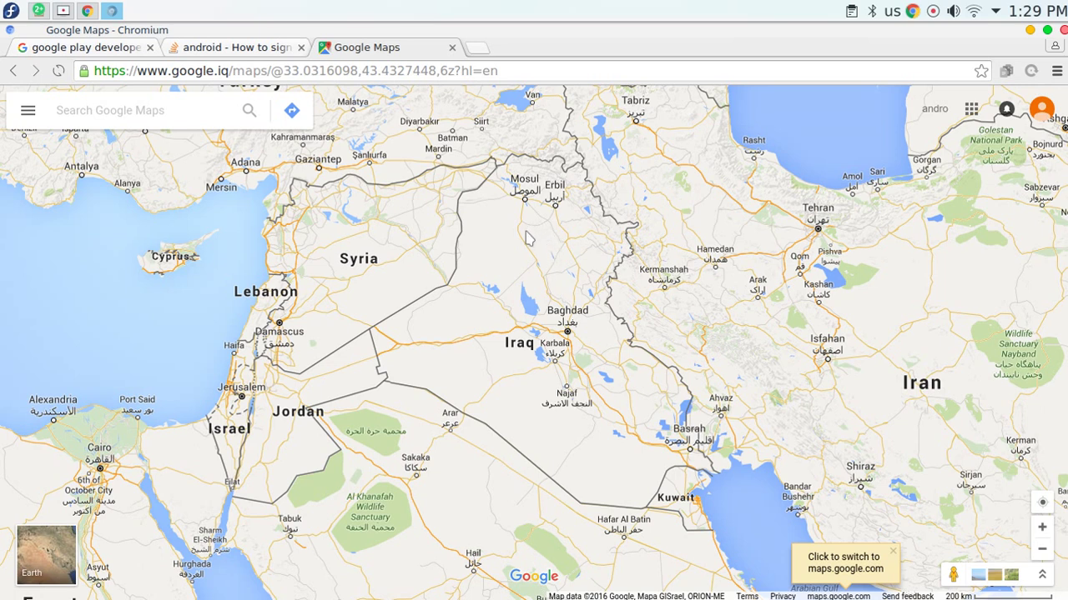
click(452, 47)
click(104, 48)
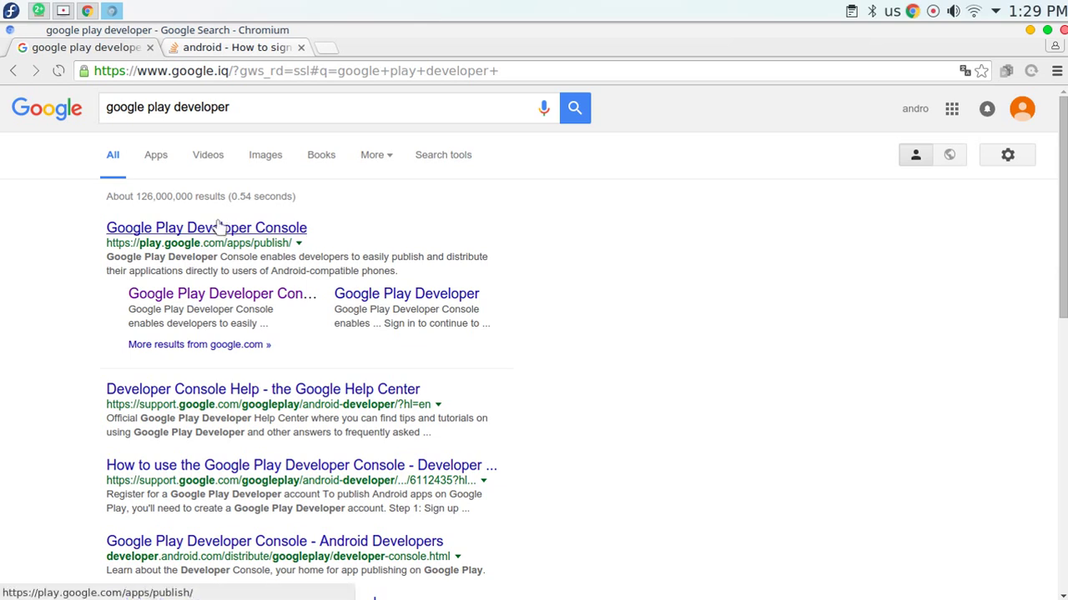
Open the 'Google Play Developer Console' result to reach the Accept Developer Agreement page.
drag(113, 106, 287, 101)
click(17, 275)
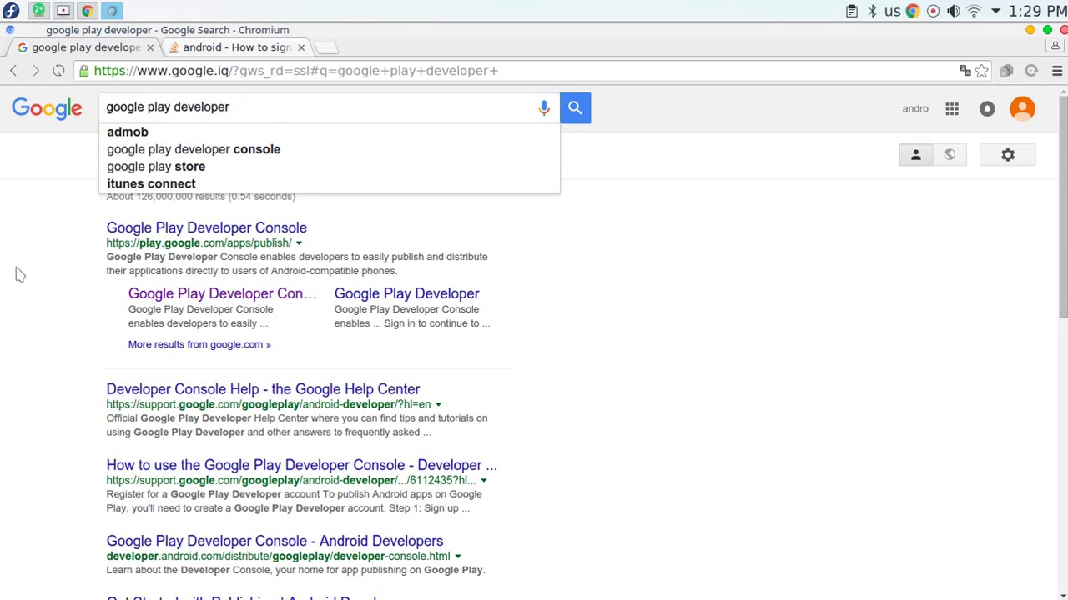
click(206, 232)
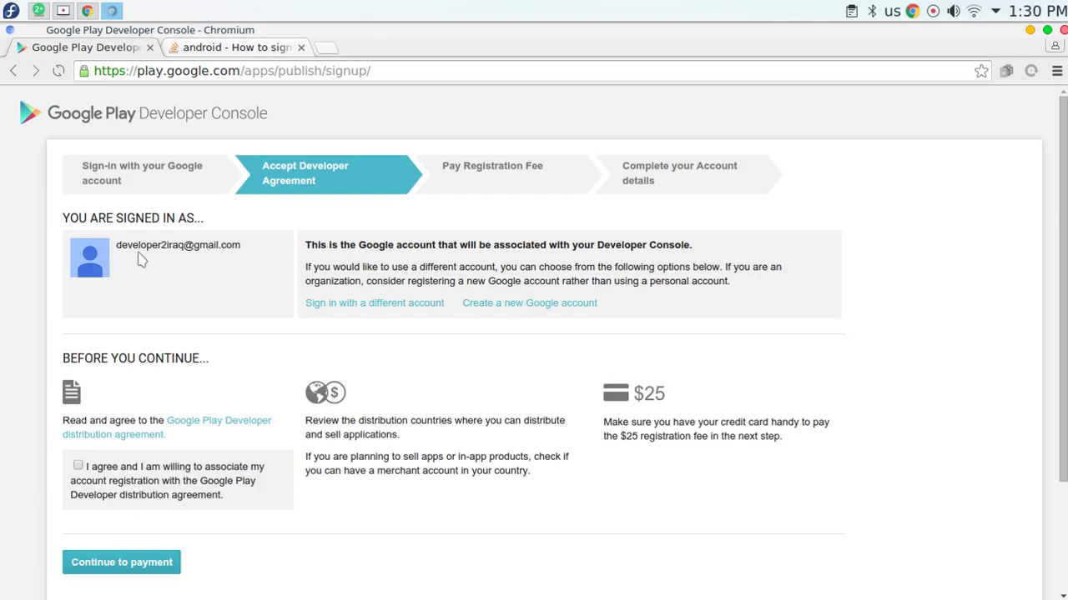
drag(121, 242, 186, 242)
scroll(197, 262, down, 1)
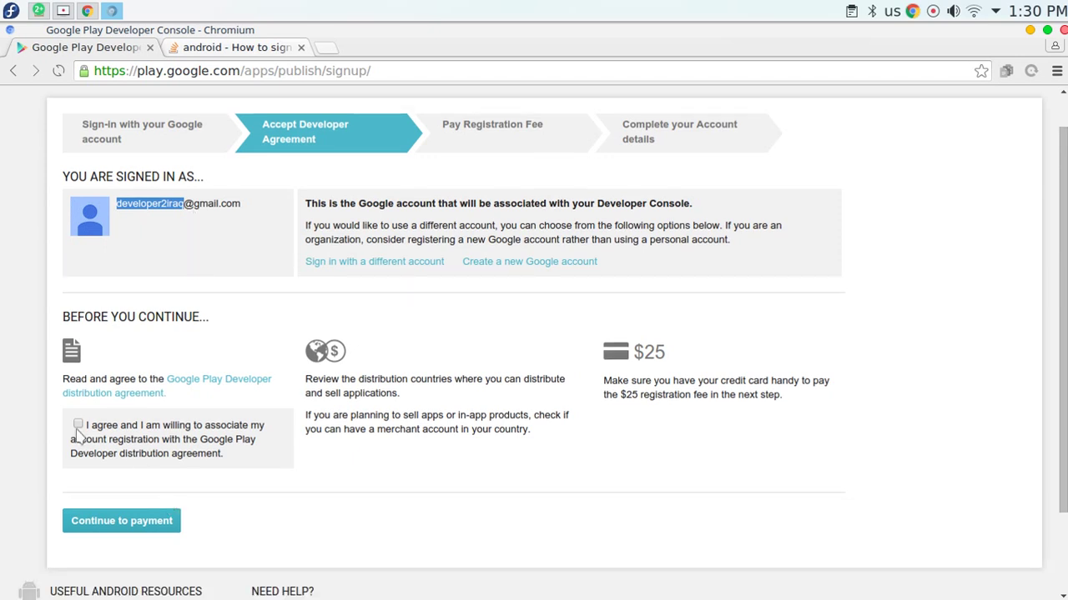
Continue to payment and browse the home-country list without changing it.
click(117, 522)
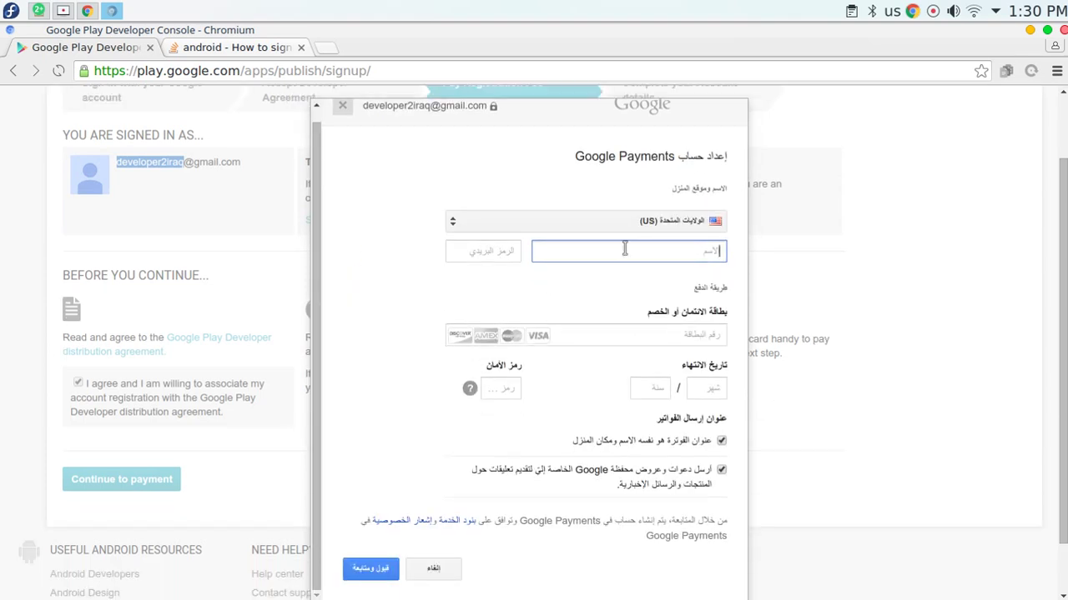
click(648, 222)
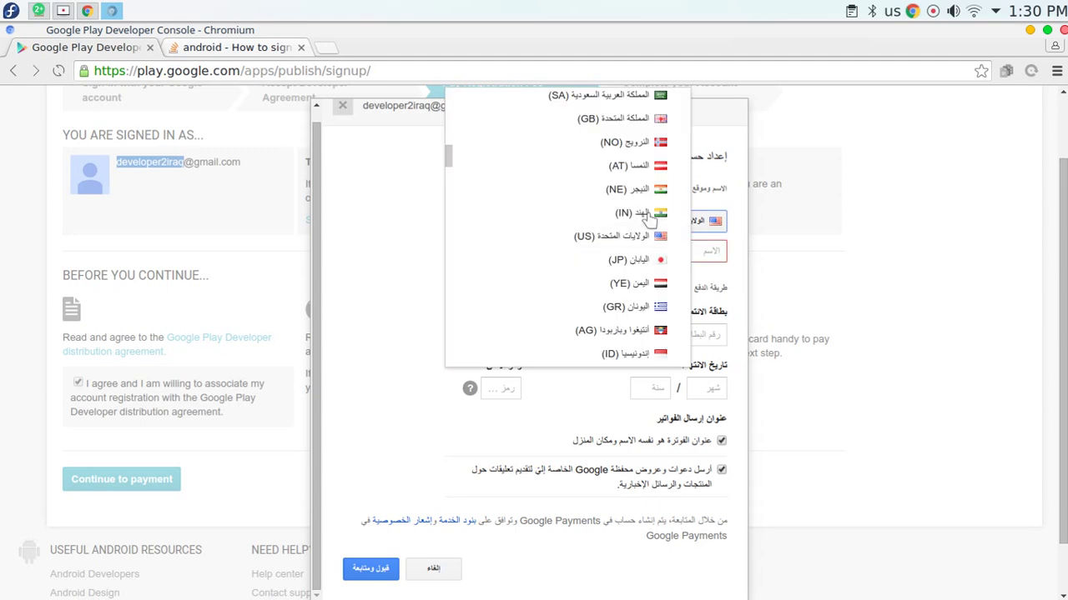
scroll(550, 287, down, 10)
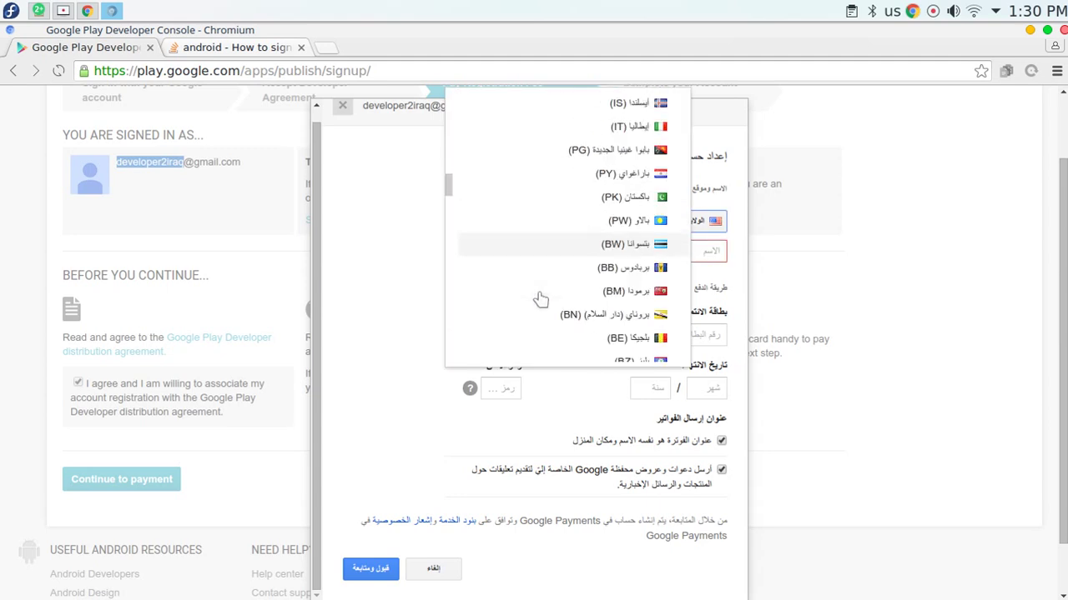
drag(451, 205, 491, 91)
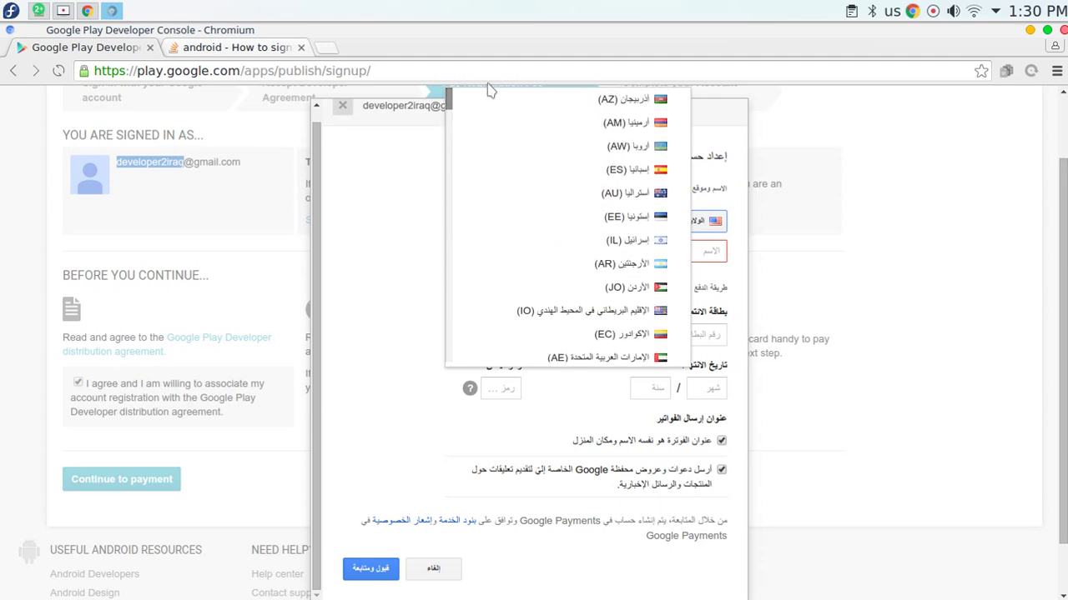
scroll(576, 200, down, 4)
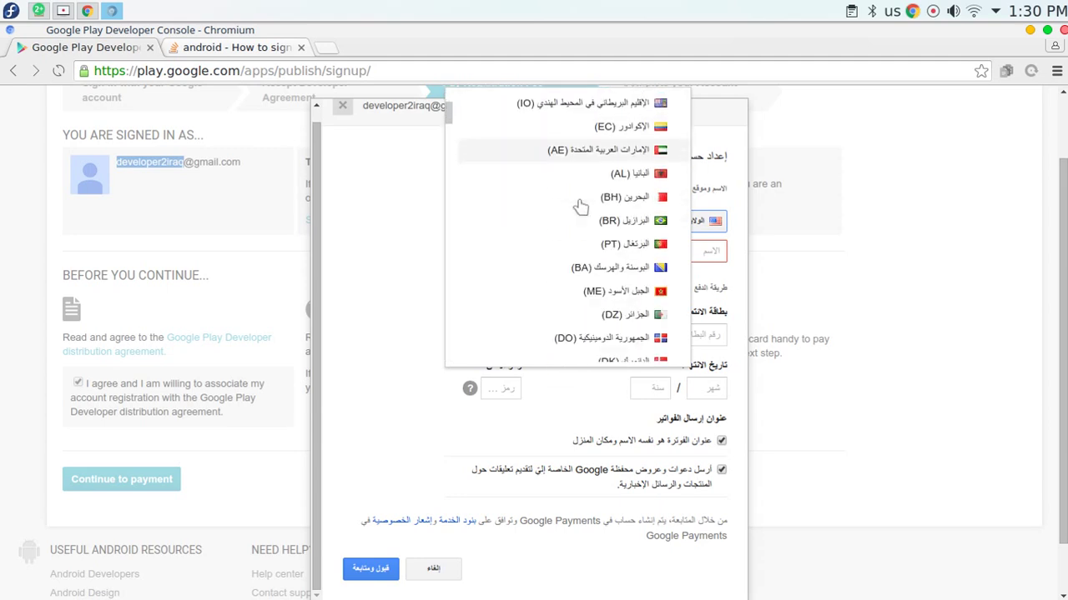
scroll(580, 207, down, 3)
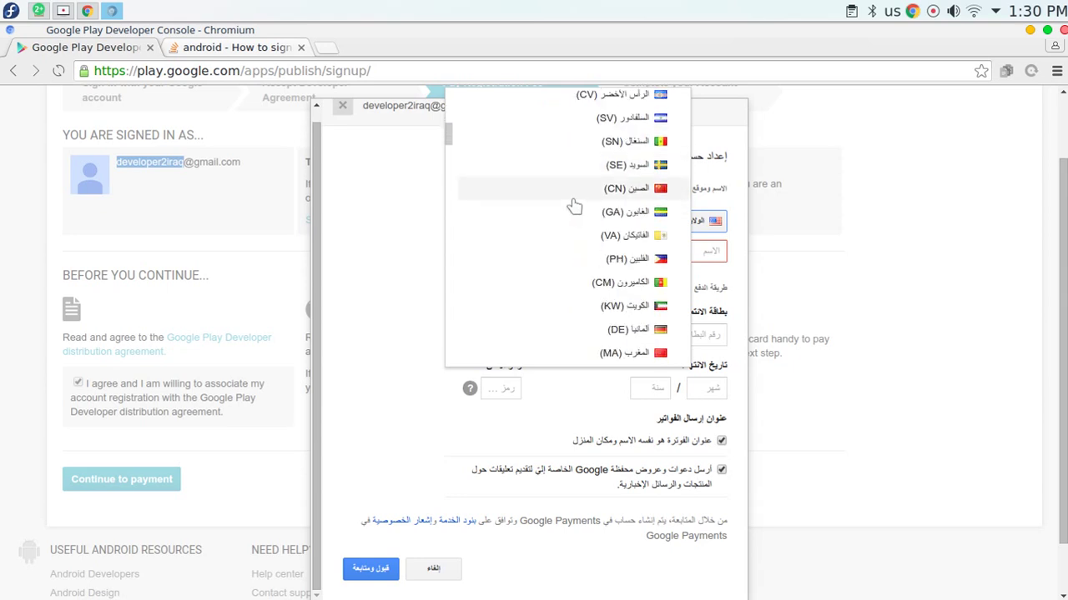
scroll(574, 206, down, 4)
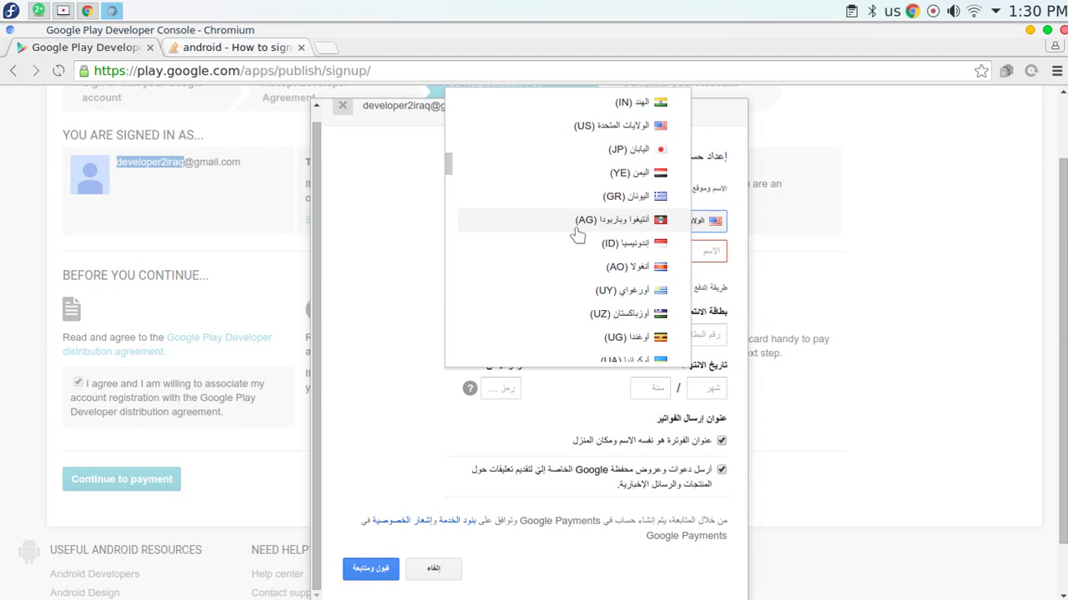
click(400, 218)
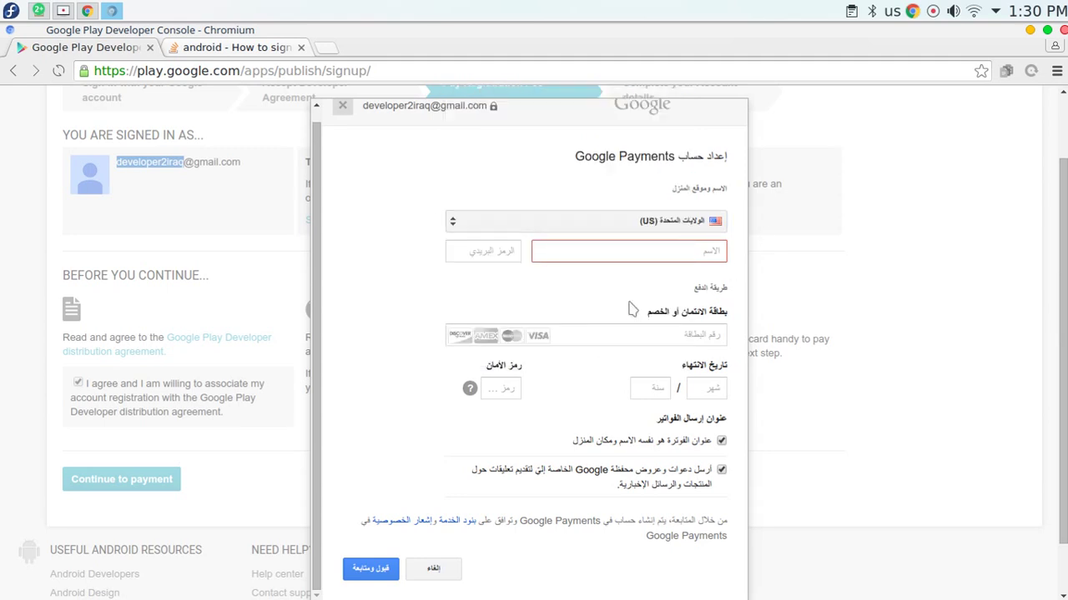
Tick the separate billing address option, try submitting the empty form, then cancel the payment dialog.
scroll(467, 354, down, 1)
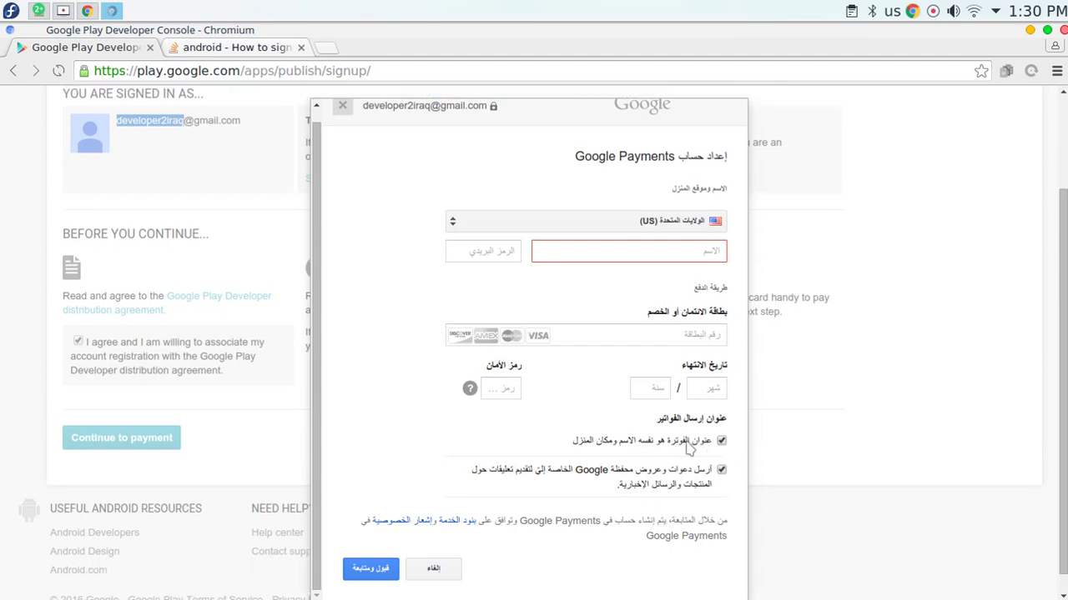
drag(687, 448, 546, 442)
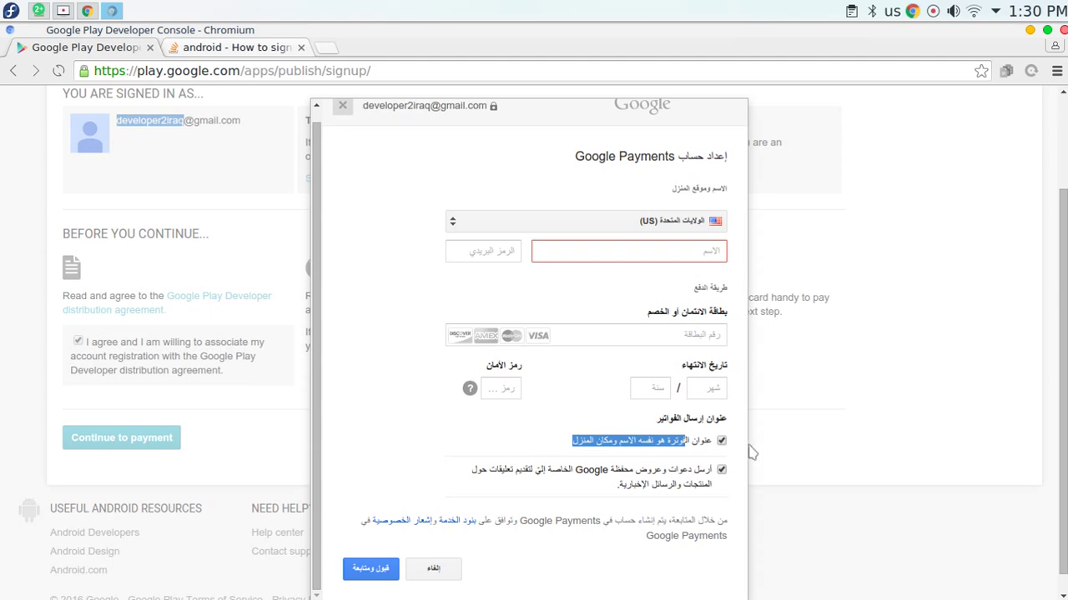
click(721, 441)
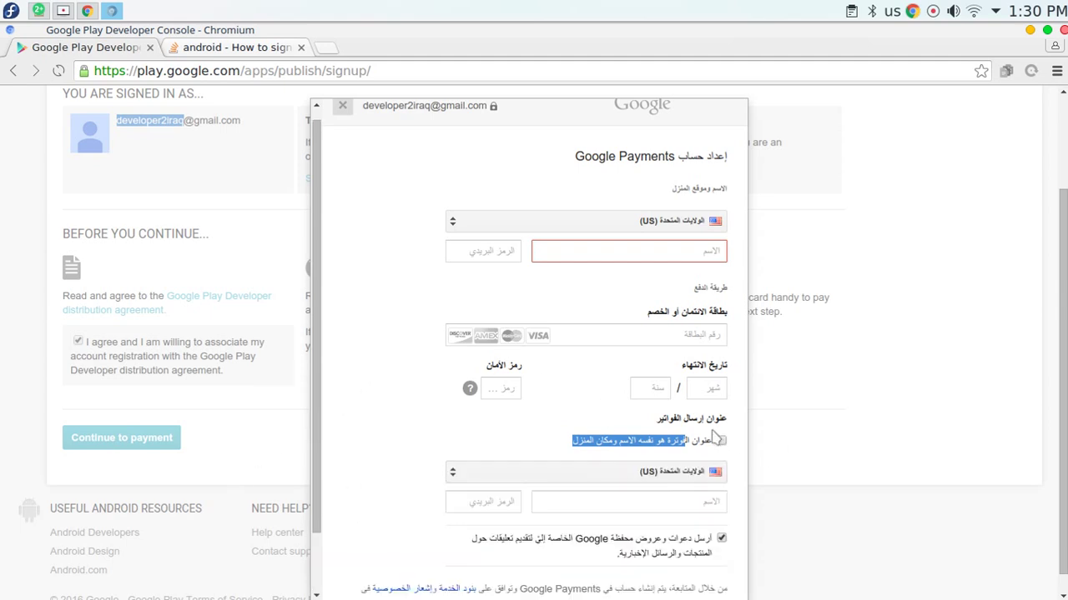
scroll(375, 283, down, 2)
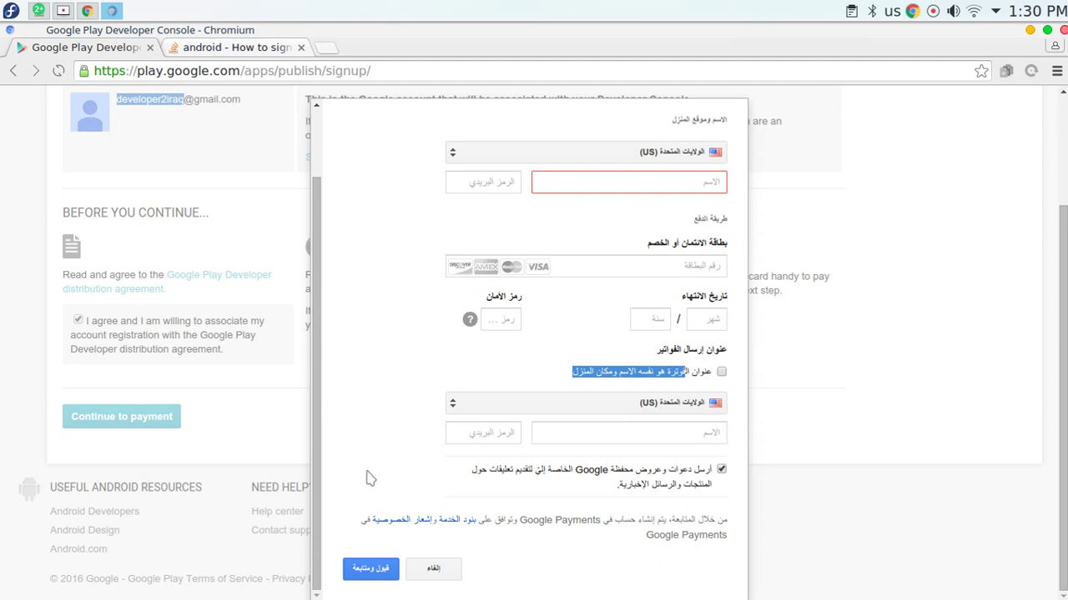
click(384, 571)
click(425, 582)
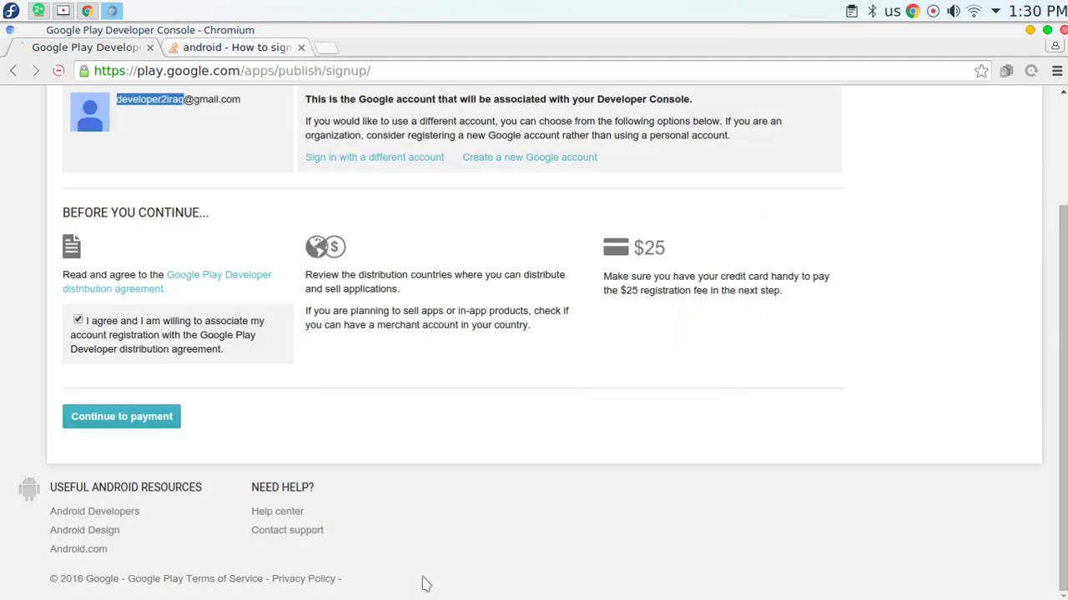
Reopen the payment setup and choose Turkey (TR) from the home-country list.
click(126, 417)
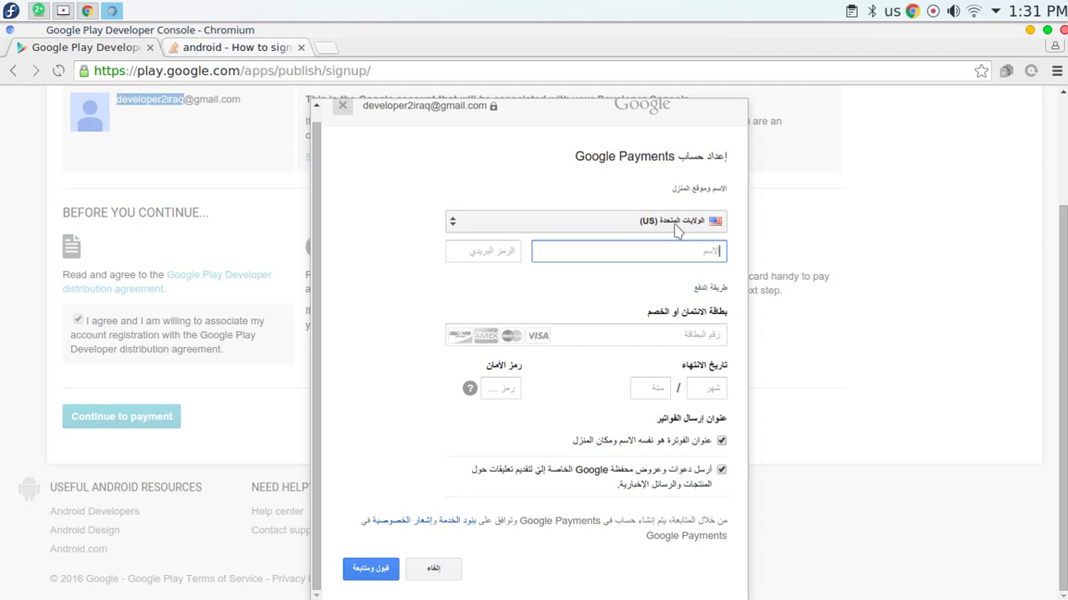
click(677, 230)
scroll(544, 300, down, 15)
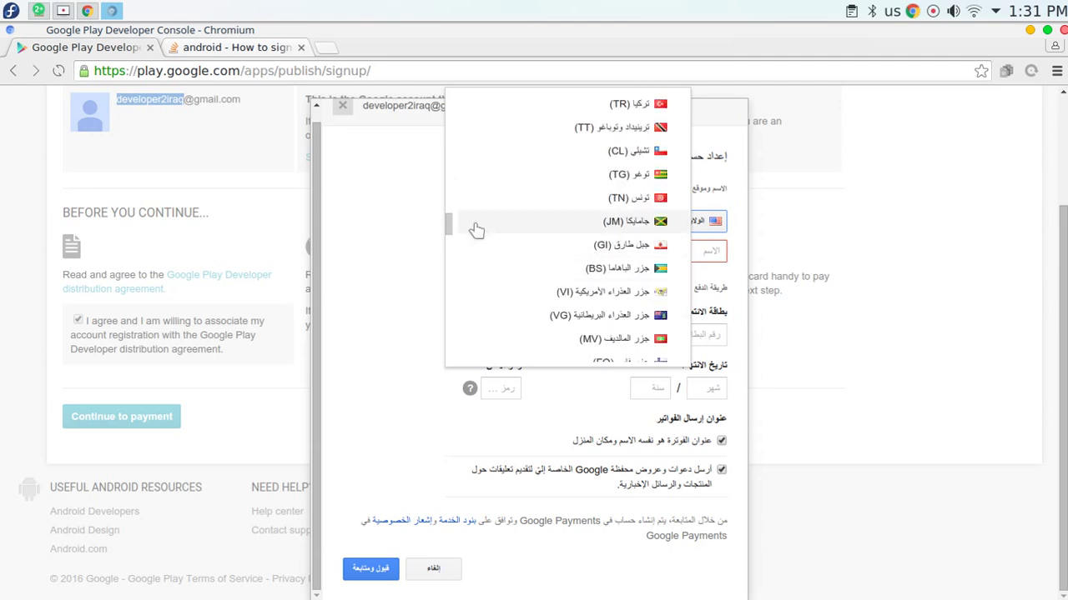
drag(453, 225, 486, 367)
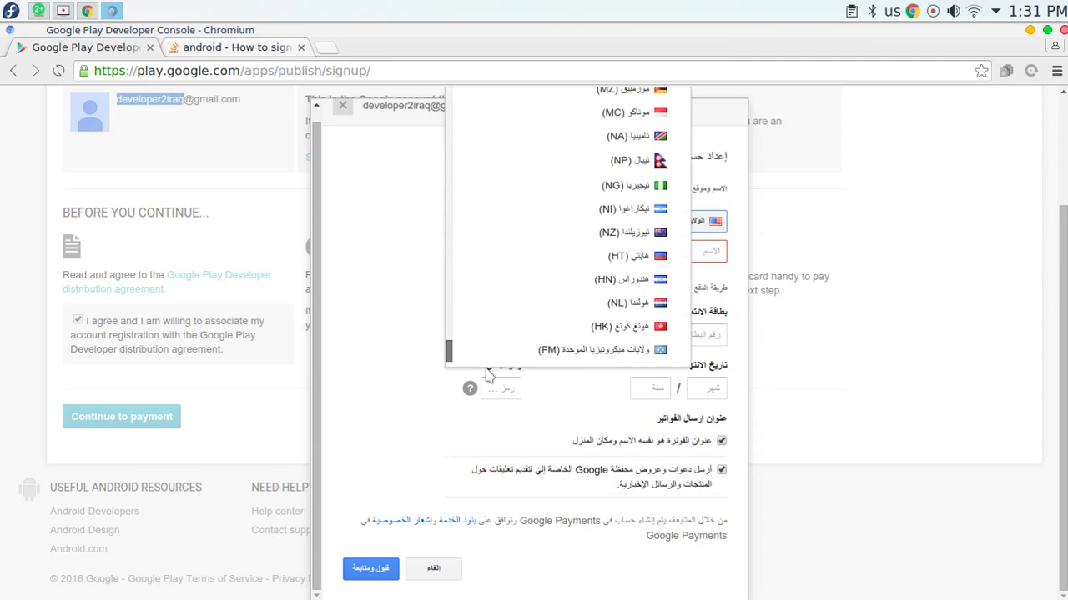
scroll(538, 288, up, 2)
scroll(538, 288, up, 3)
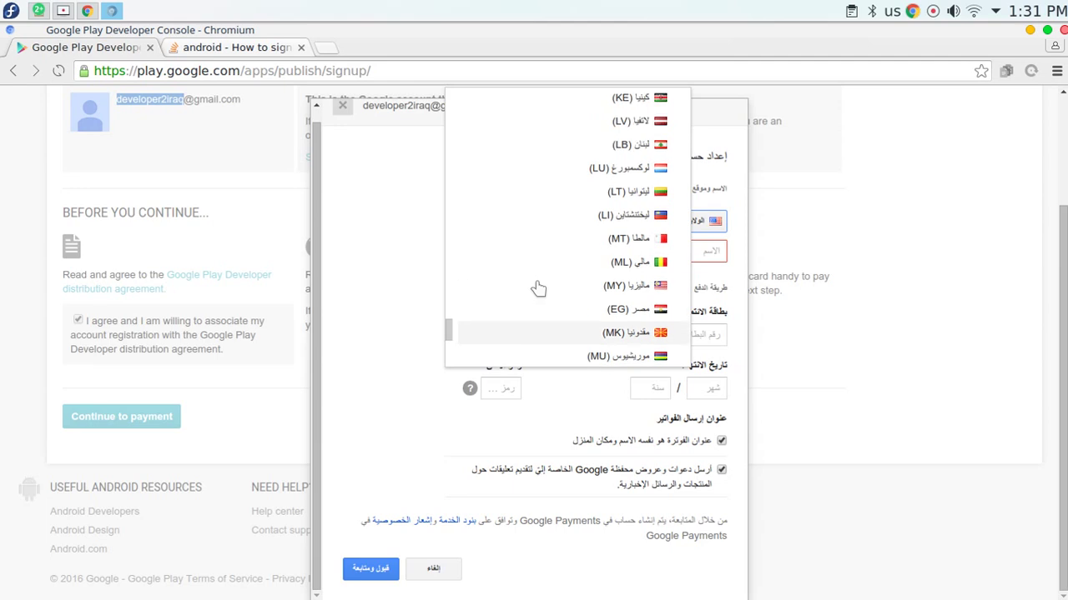
scroll(536, 289, up, 3)
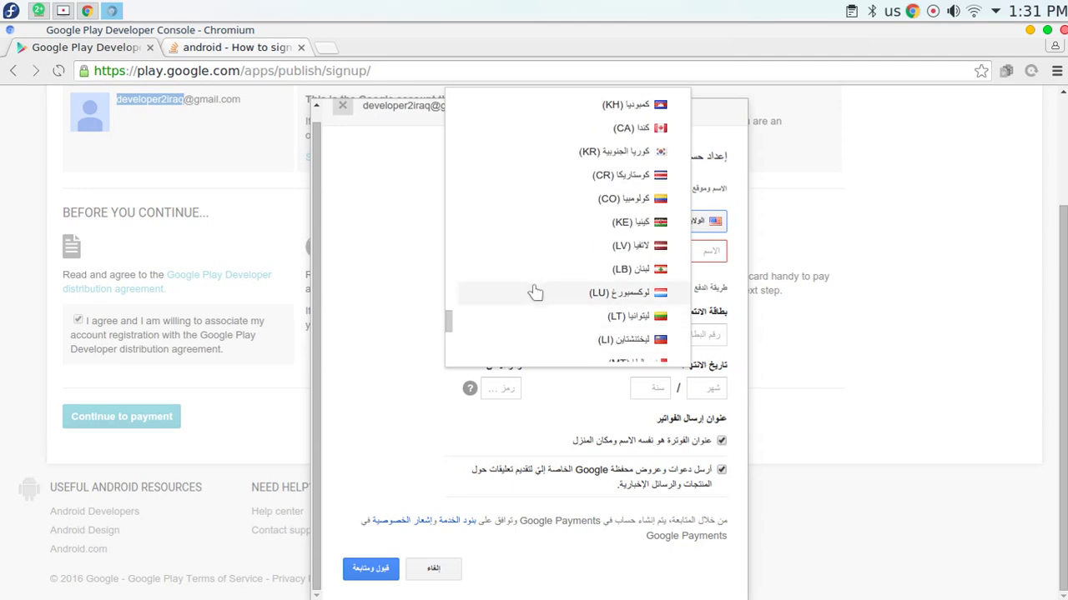
scroll(536, 292, down, 5)
scroll(533, 292, up, 15)
scroll(521, 296, up, 15)
scroll(496, 258, up, 15)
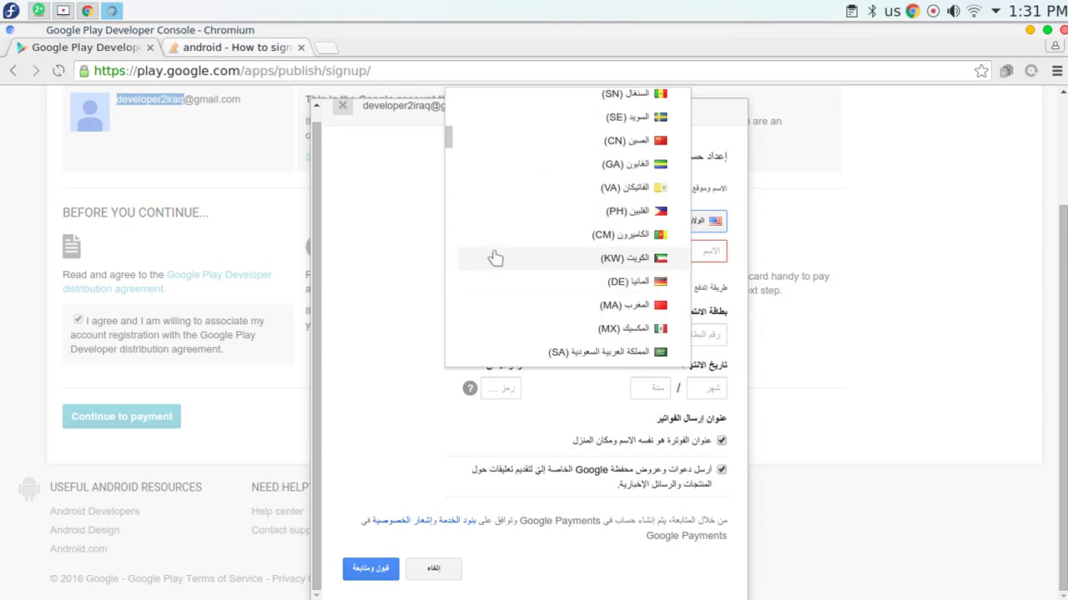
scroll(496, 258, up, 10)
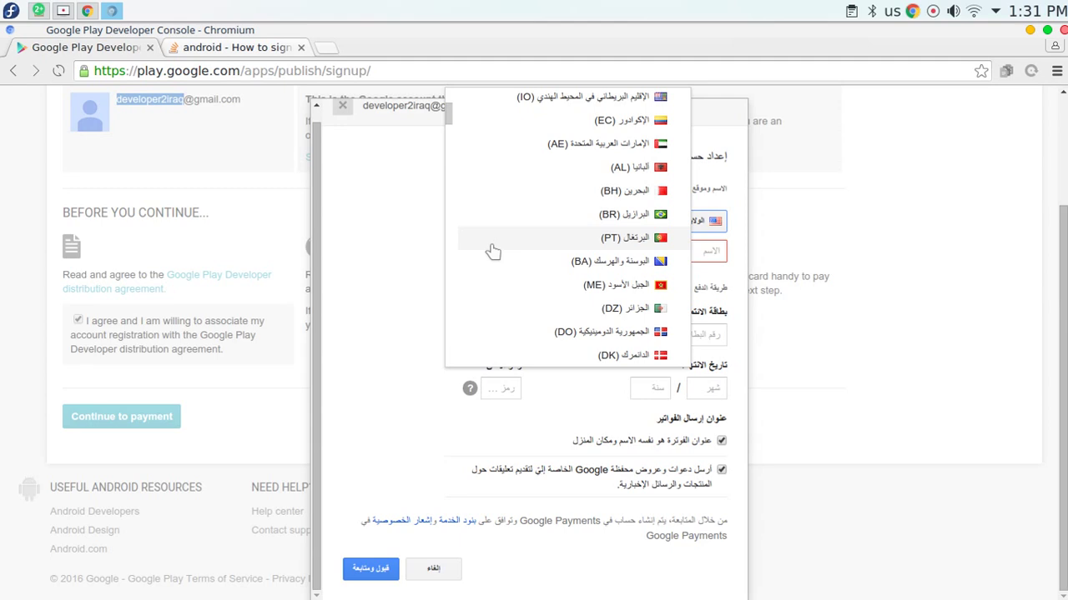
scroll(496, 241, up, 5)
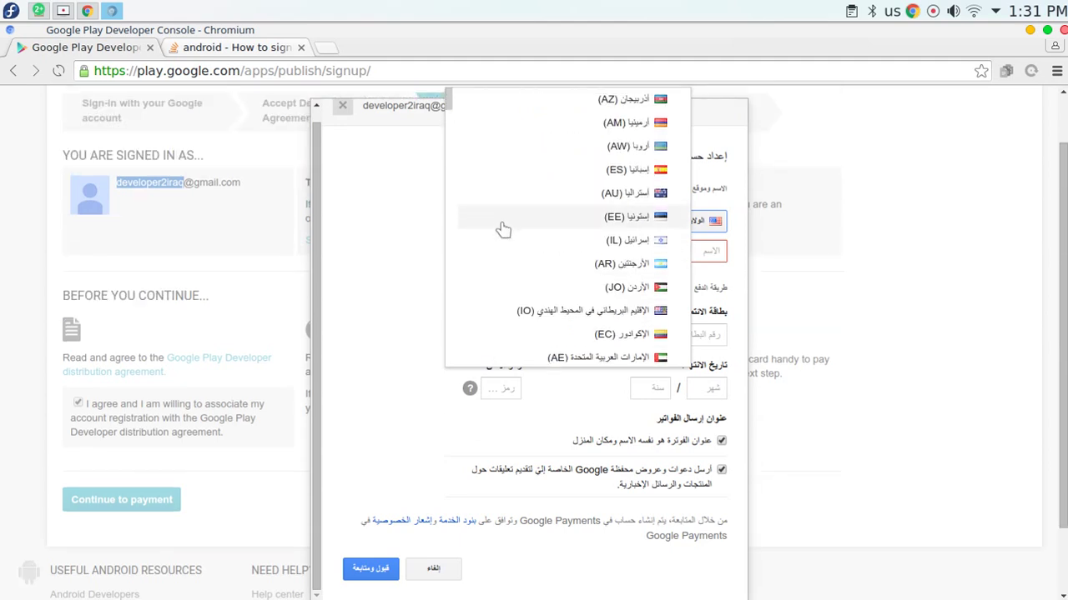
scroll(503, 225, up, 2)
scroll(548, 206, down, 3)
scroll(548, 206, down, 5)
scroll(544, 207, down, 3)
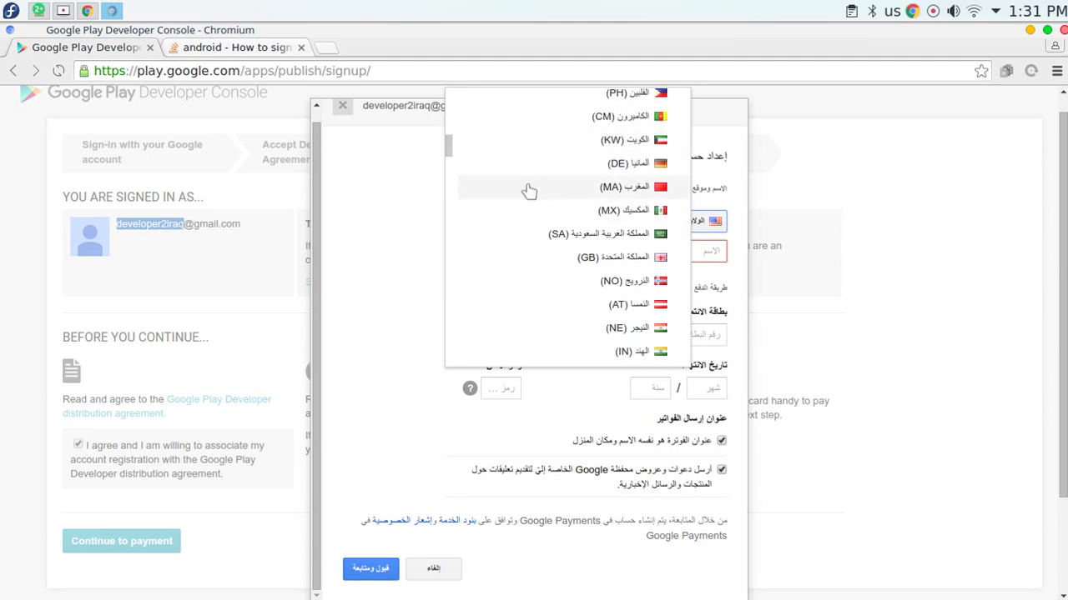
scroll(527, 195, down, 8)
scroll(524, 198, down, 3)
scroll(523, 199, down, 5)
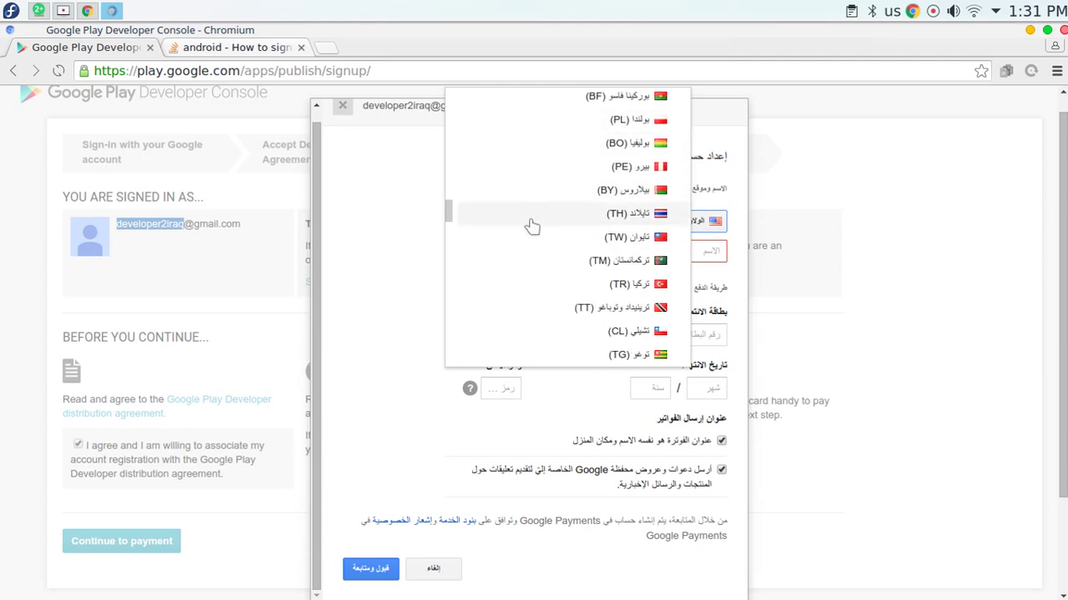
click(545, 284)
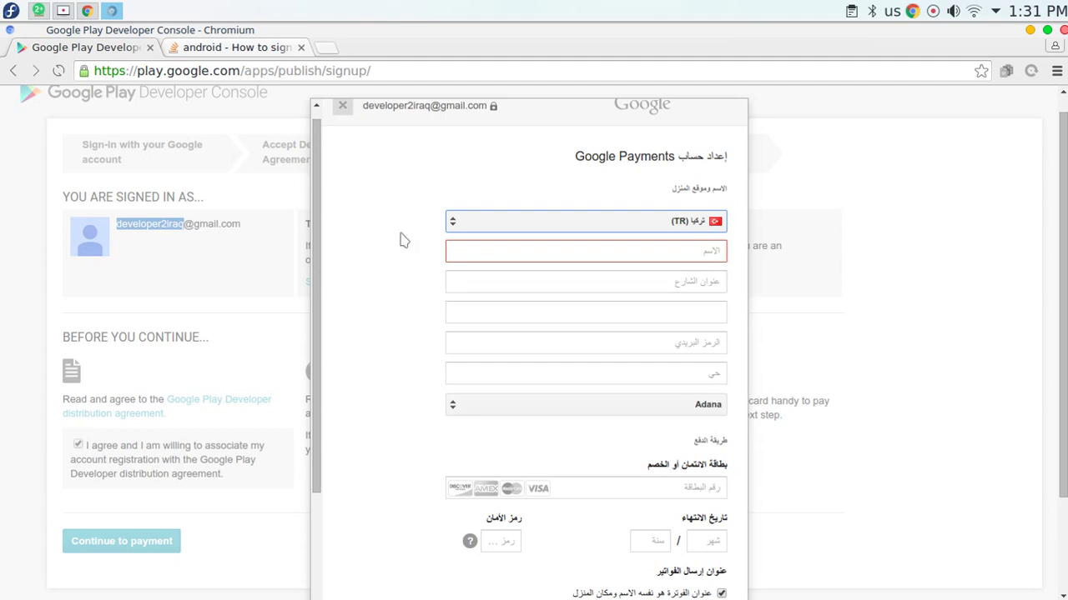
scroll(397, 231, down, 2)
Open a new browser tab and switch to it, leaving the payment form open behind.
click(692, 169)
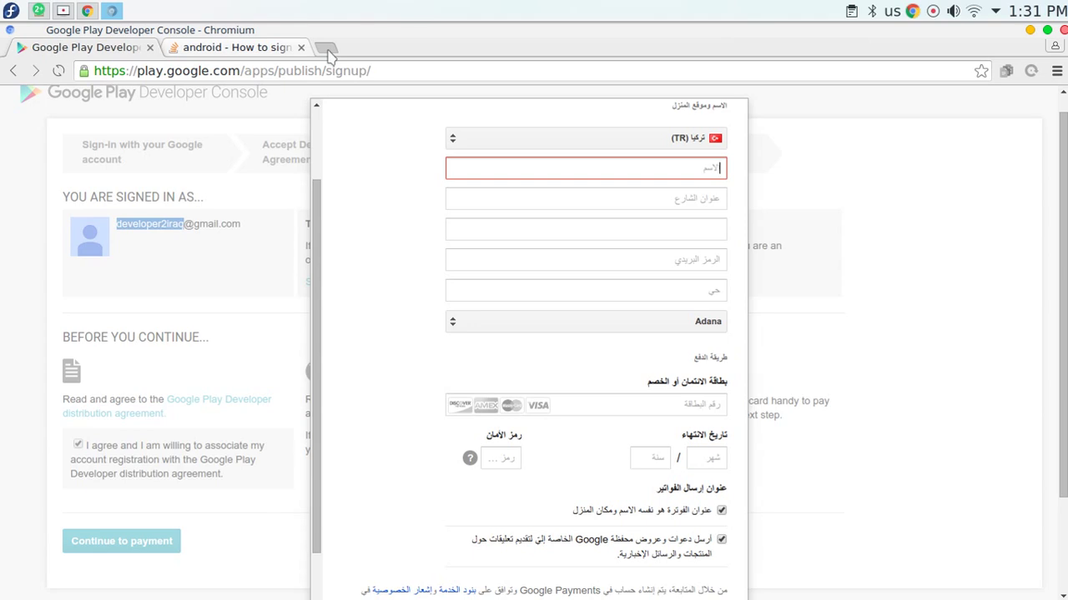
click(328, 52)
click(116, 48)
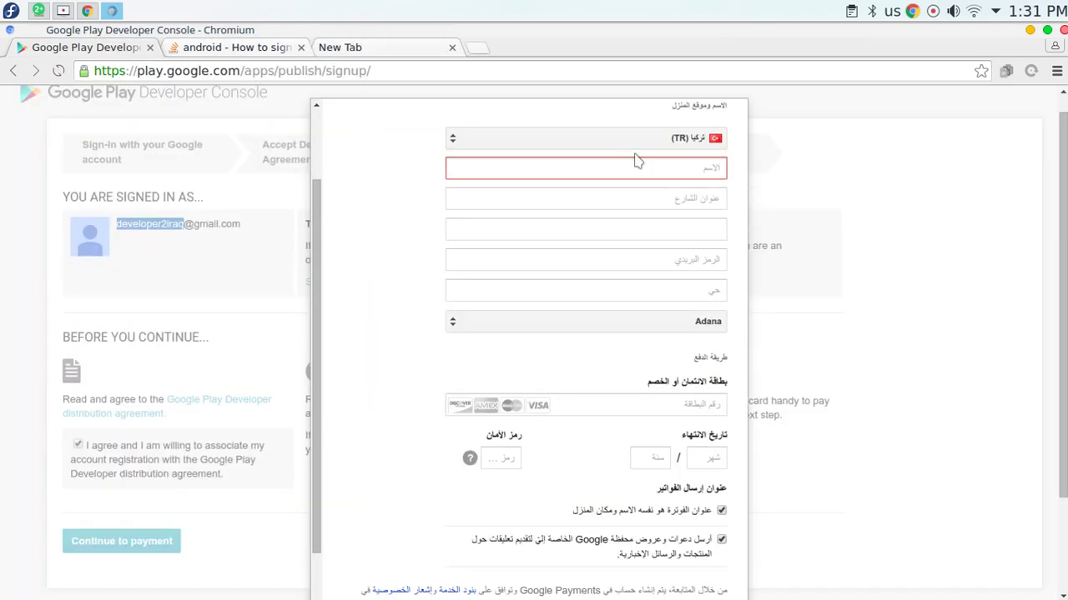
click(695, 262)
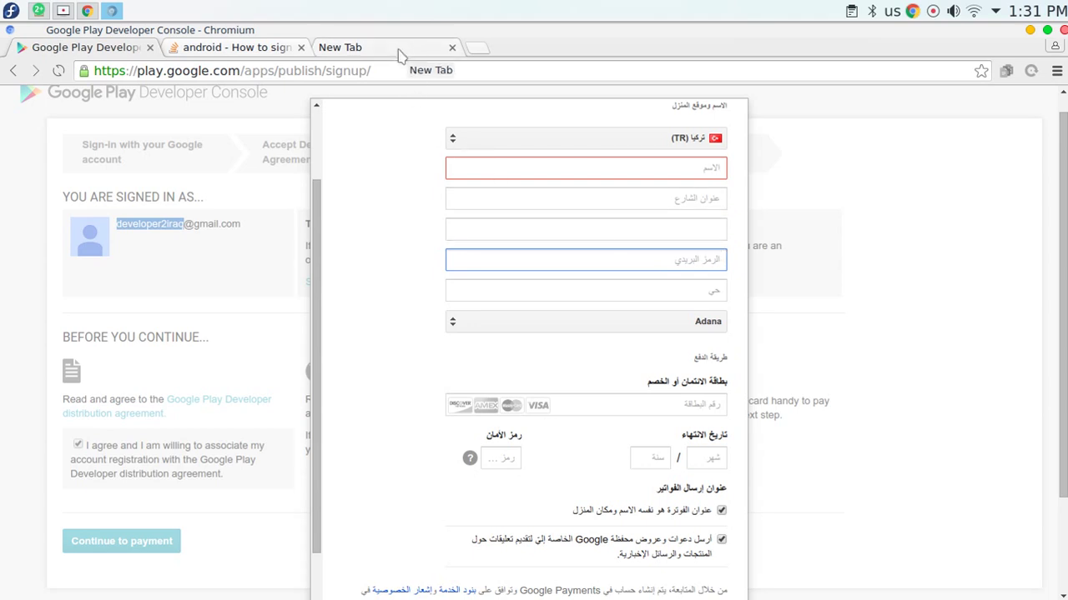
scroll(344, 392, down, 5)
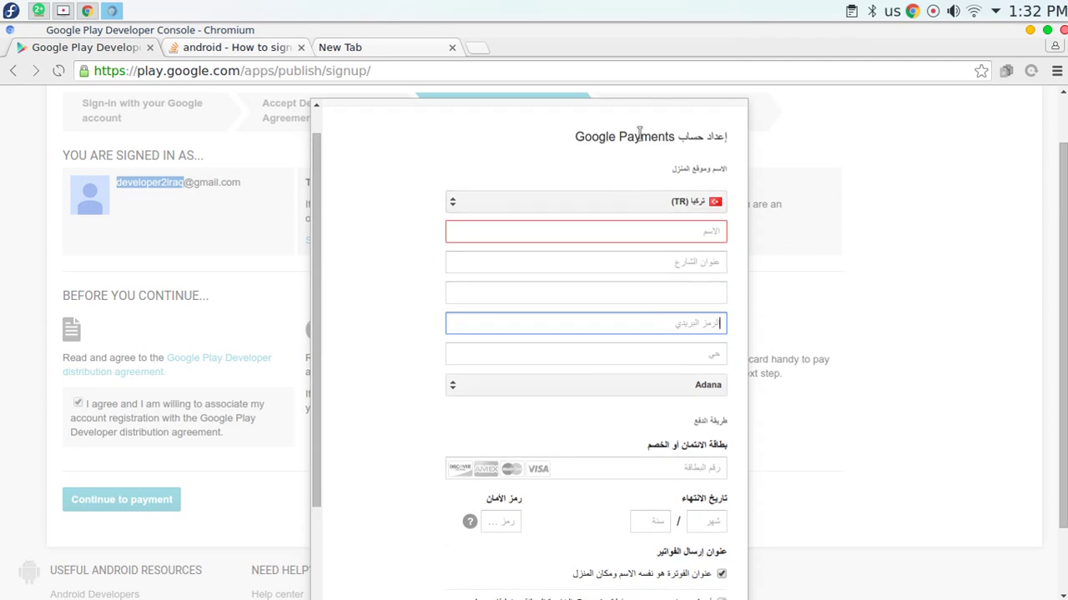
click(367, 48)
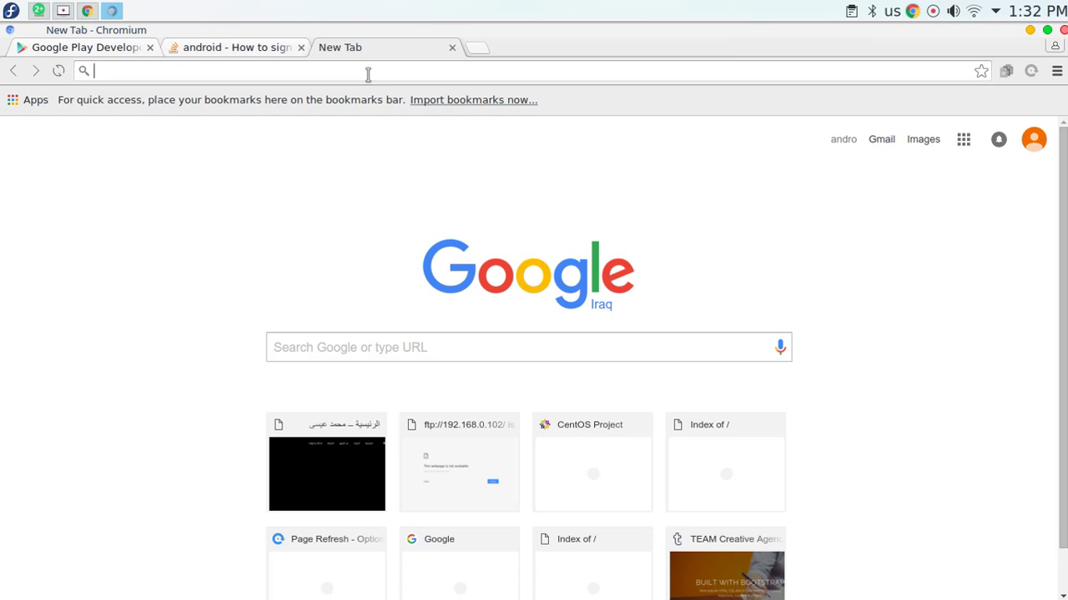
Search Google for 'turkey postal code' using the omnibox suggestion.
text(turkey)
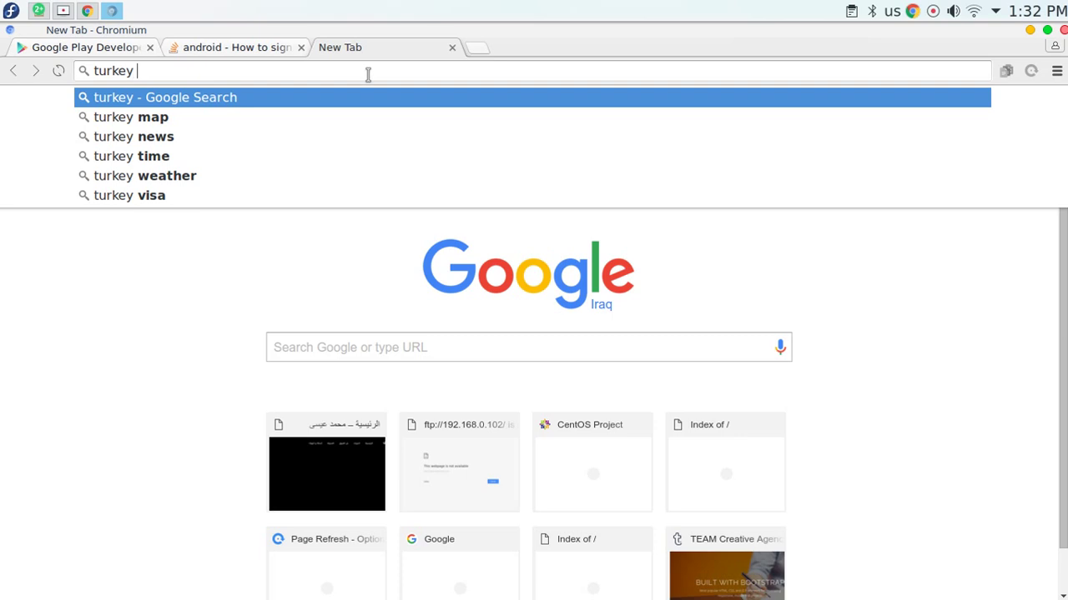
text( po)
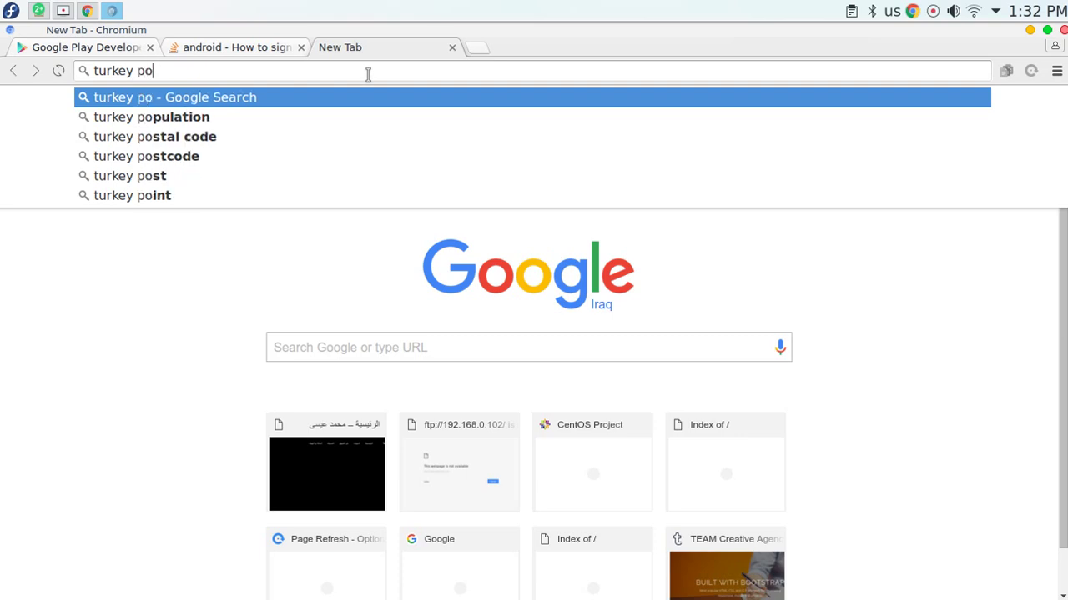
key(Down)
key(Down)
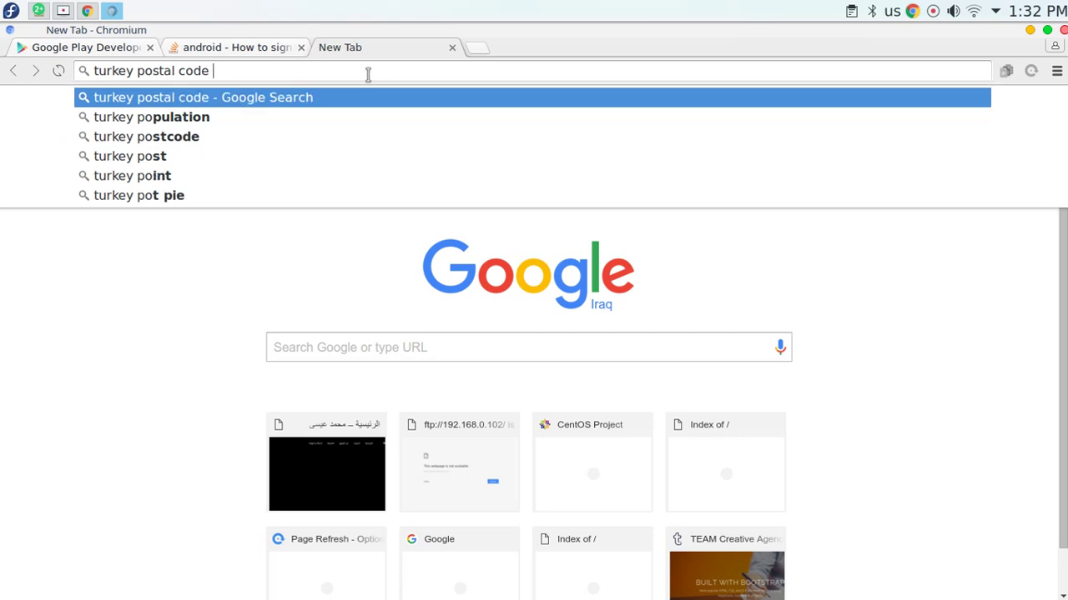
key(Return)
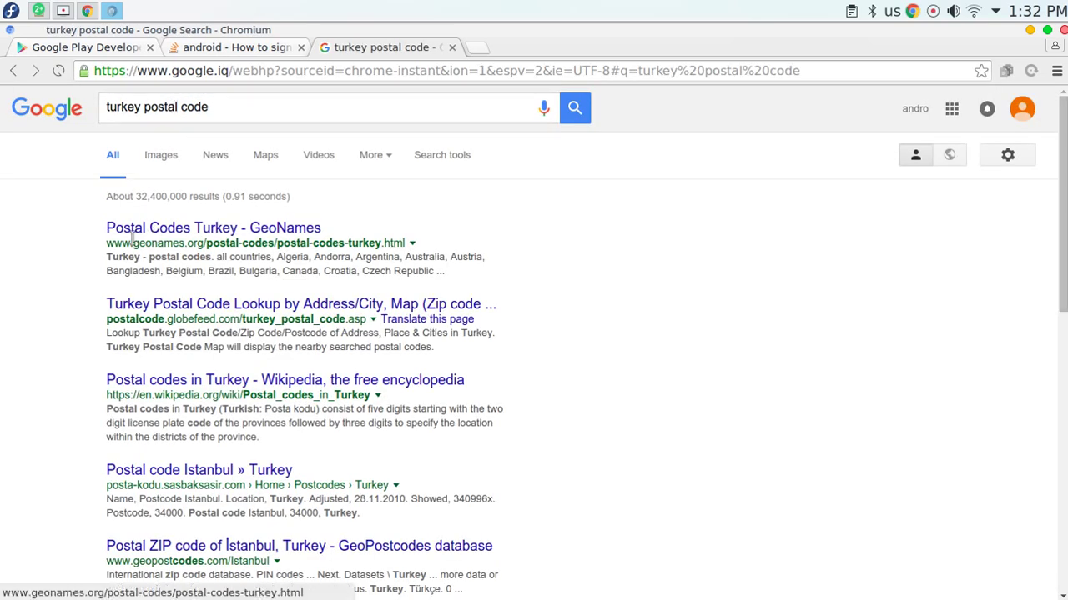
Browse the GeoNames Turkey postal code pages, then return to the search results.
drag(140, 243, 213, 244)
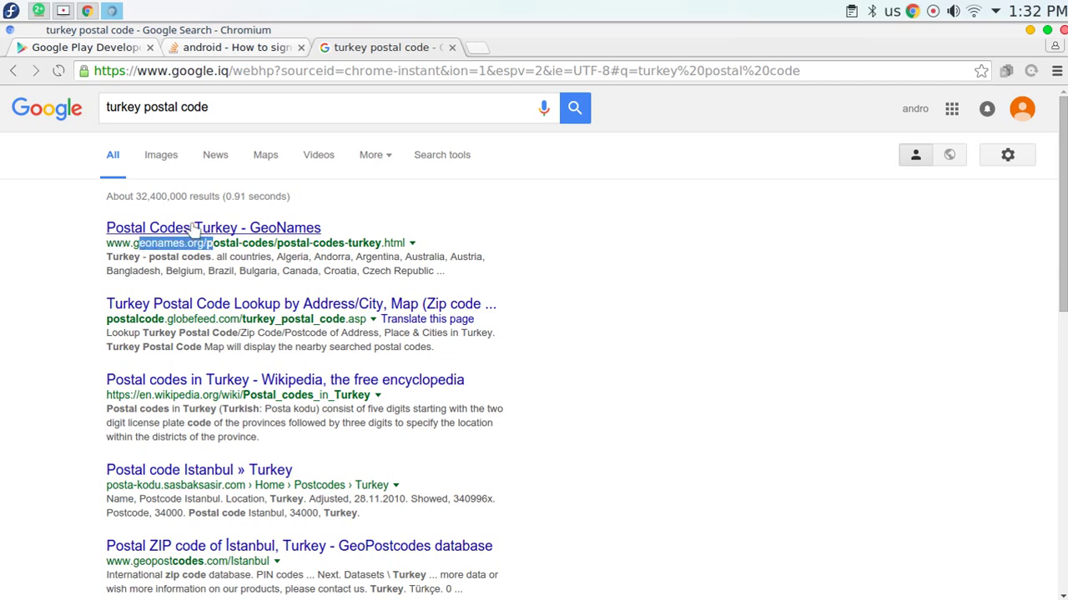
click(239, 229)
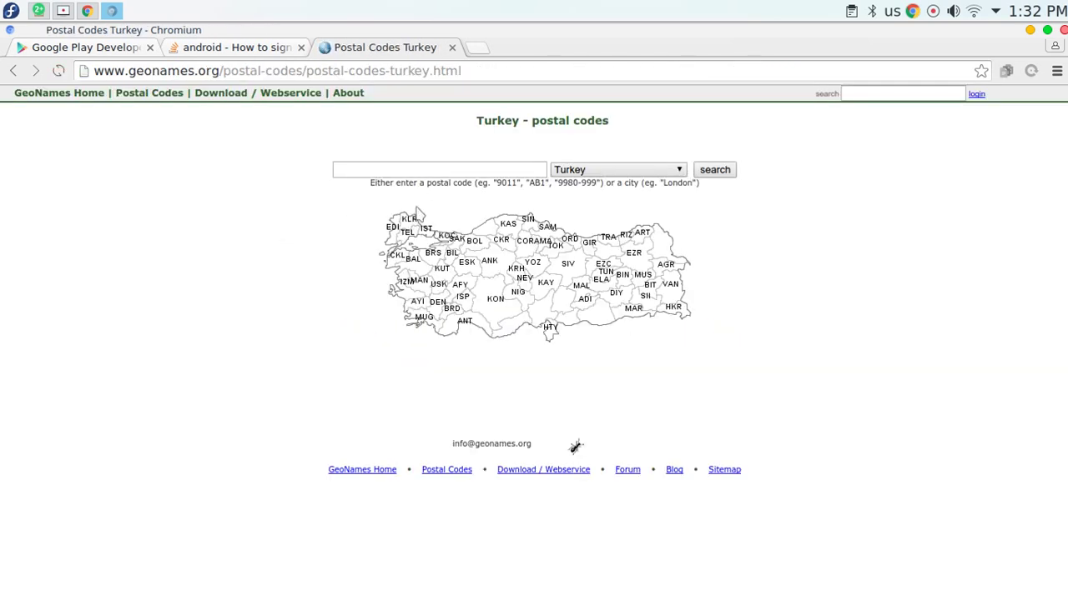
click(155, 95)
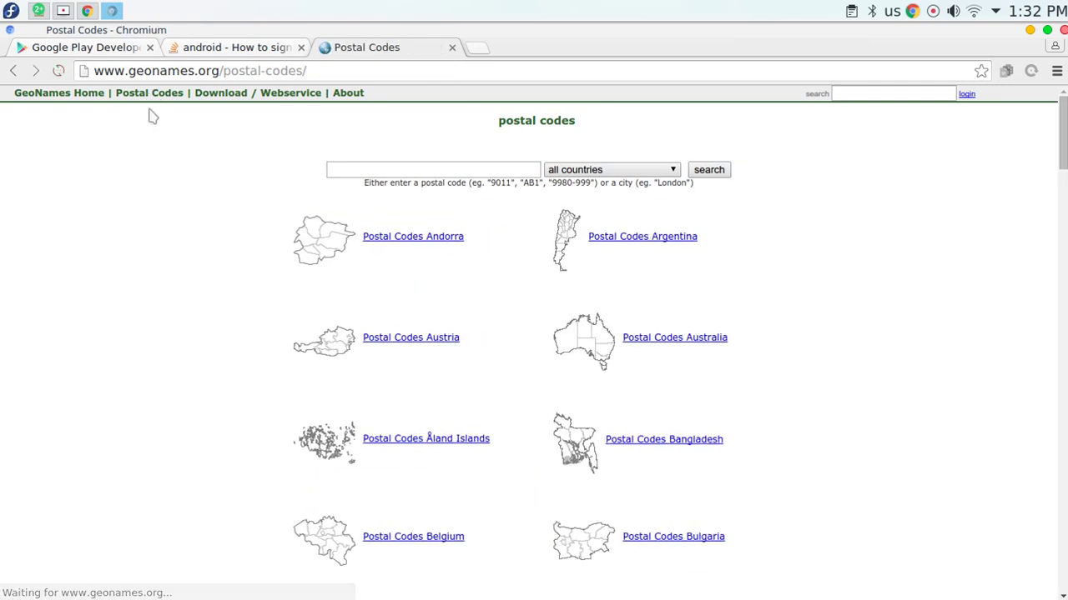
scroll(145, 259, down, 3)
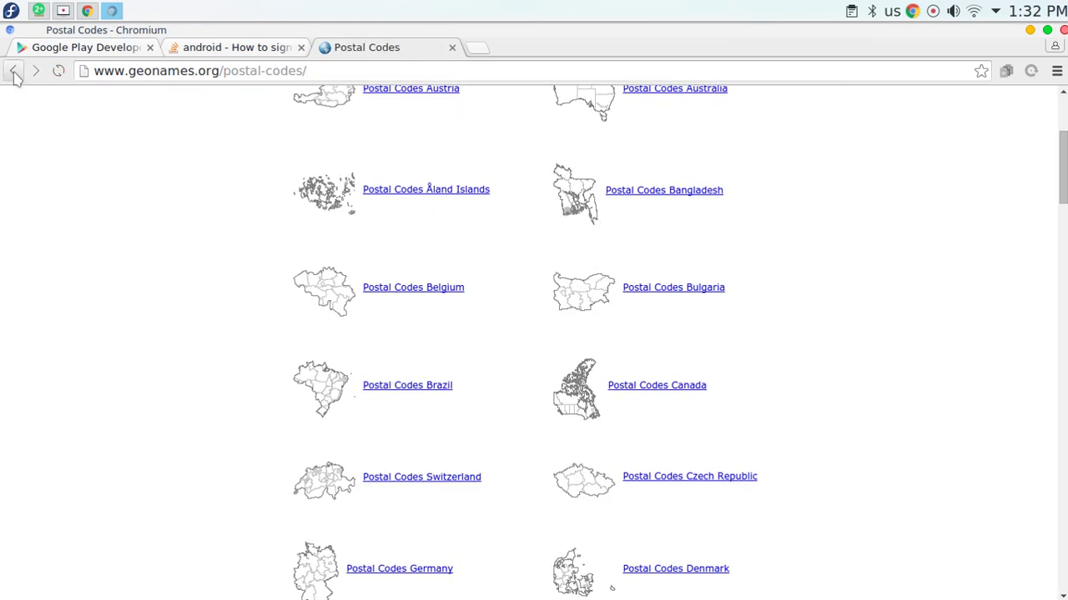
click(14, 72)
click(14, 72)
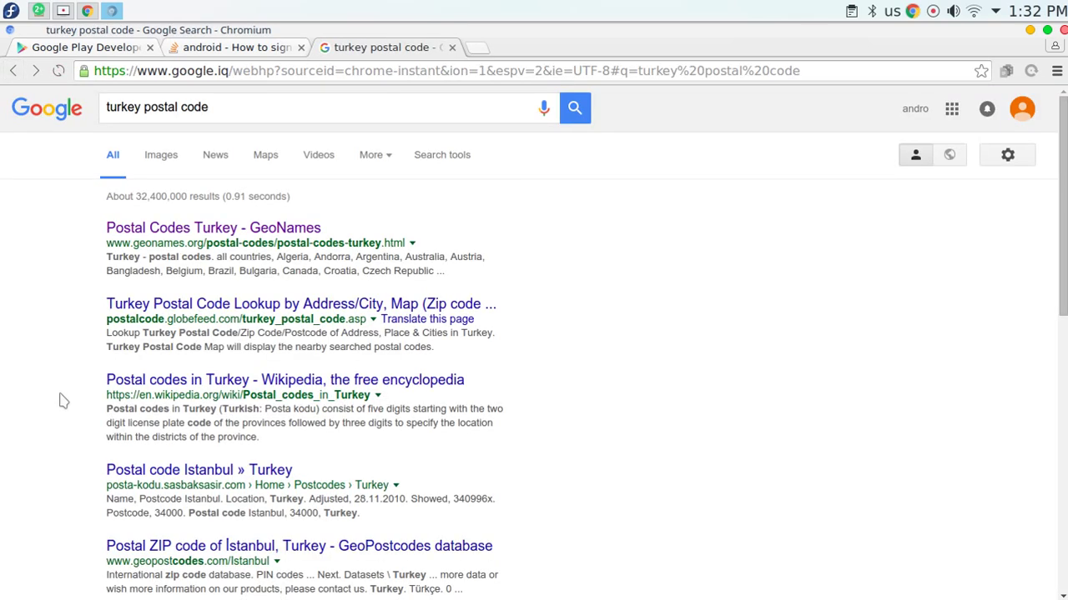
Look up Istanbul on GlobeFeed and copy the third-row address with postal code 34080.
click(225, 309)
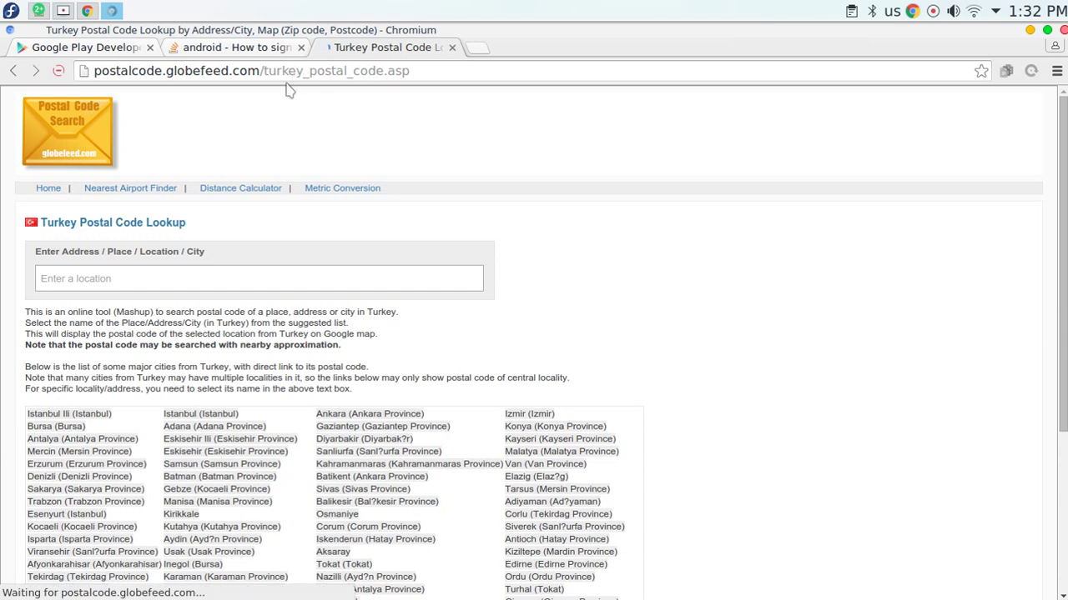
scroll(153, 178, down, 4)
scroll(153, 179, down, 2)
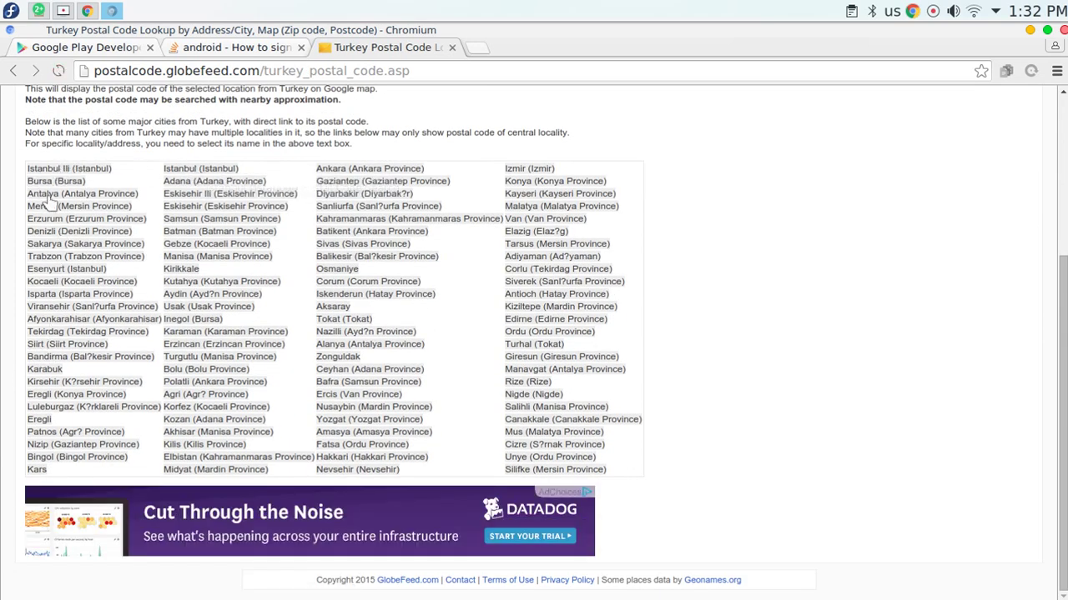
click(198, 170)
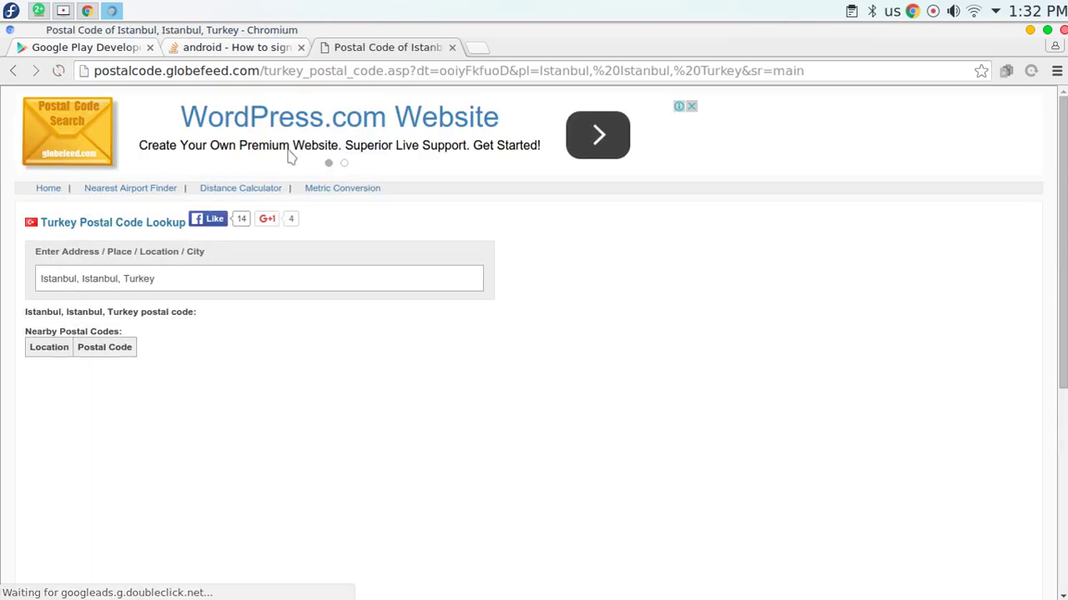
scroll(333, 192, down, 5)
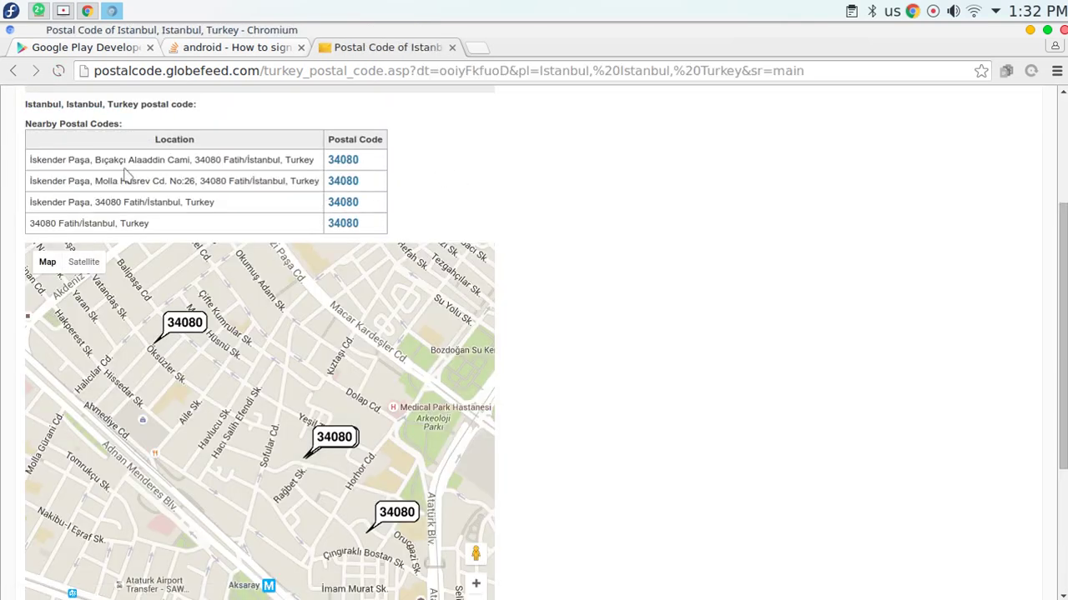
drag(65, 158, 308, 157)
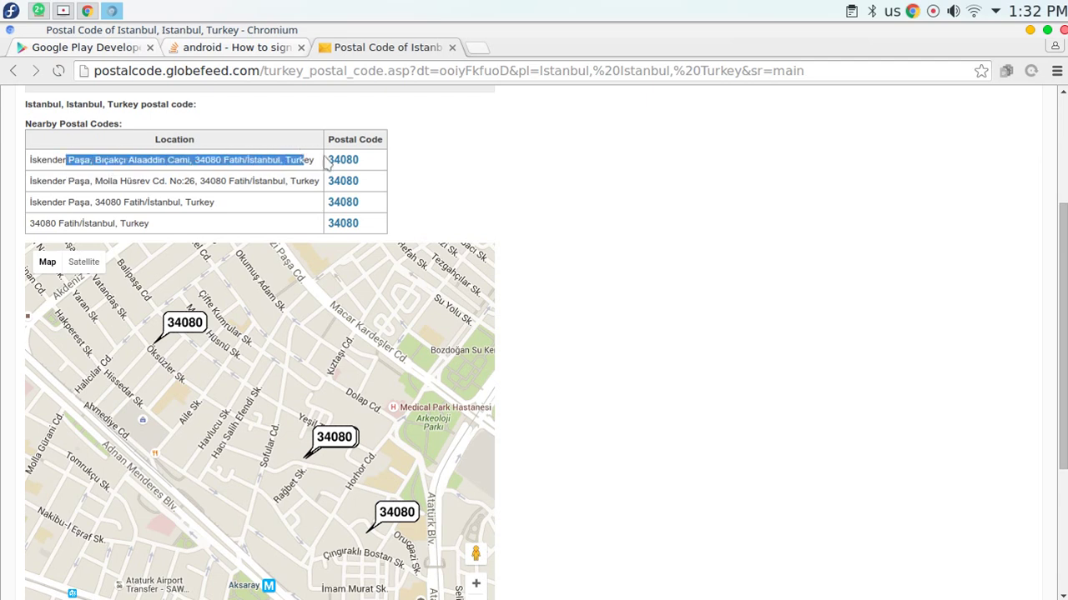
click(306, 159)
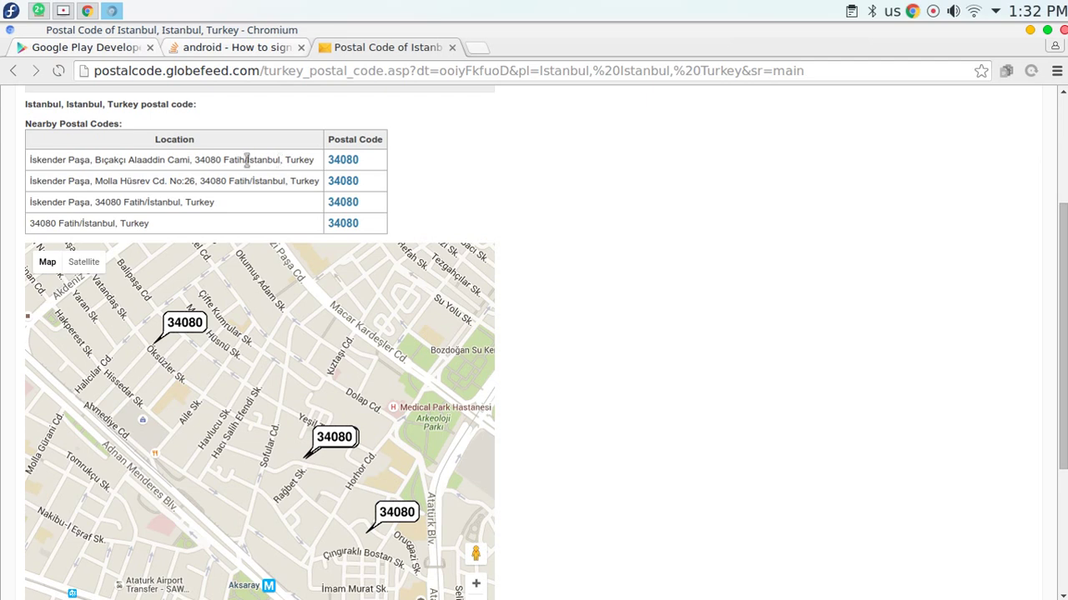
mouse_move(218, 202)
mouse_down()
mouse_move(2, 201)
mouse_move(219, 203)
mouse_up()
key(ctrl+c)
click(38, 200)
right_click(196, 204)
click(217, 210)
Close the Stack Overflow tab and return to the Google Play signup tab.
click(250, 52)
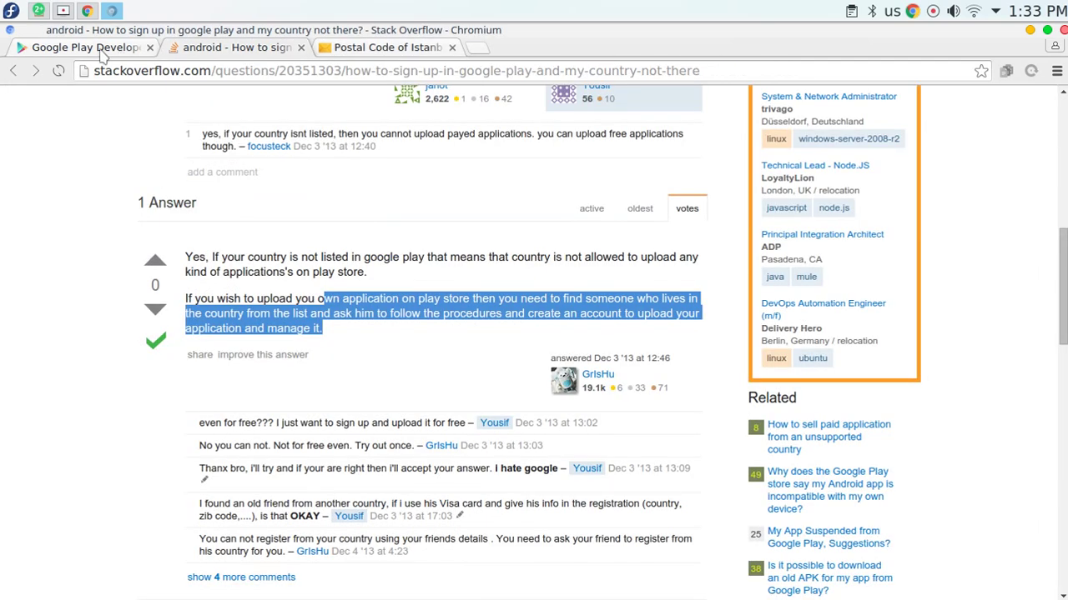
click(118, 53)
click(301, 47)
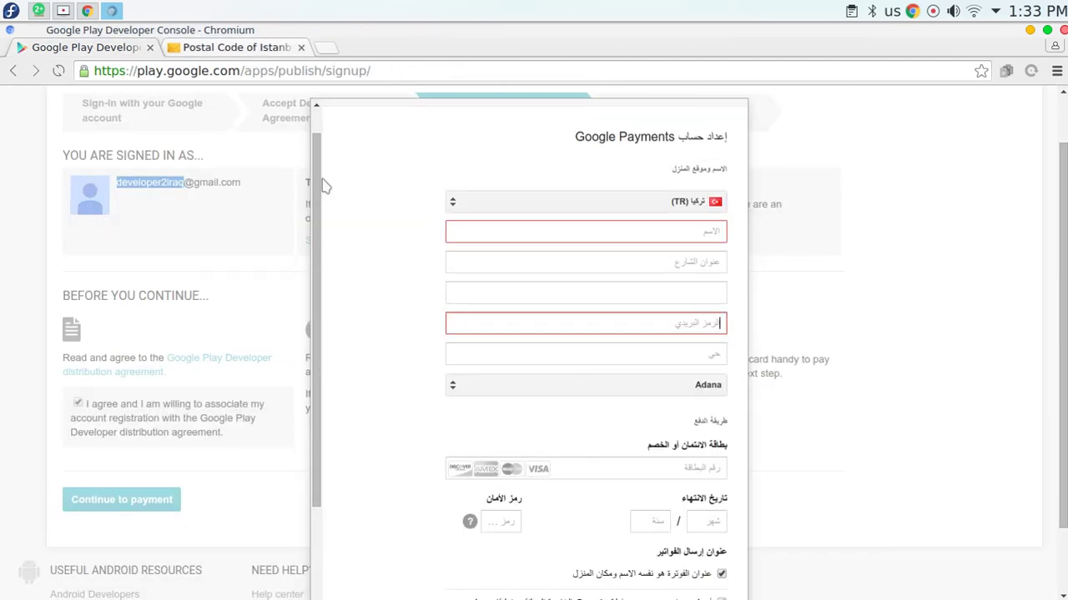
Paste the copied İskender Paşa address into the street field and İstanbul into the name field.
right_click(577, 327)
click(555, 323)
right_click(597, 261)
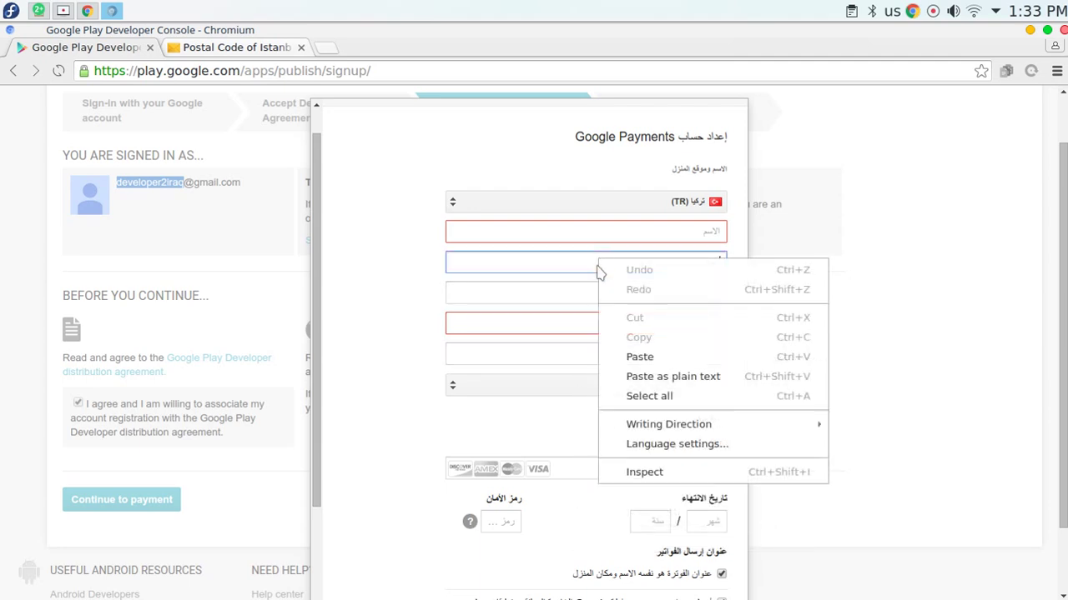
click(632, 357)
double_click(659, 261)
right_click(655, 262)
click(709, 293)
click(667, 237)
right_click(685, 235)
click(708, 332)
Copy postal code 34080 from the lookup tab and paste it into the postal code field.
click(692, 312)
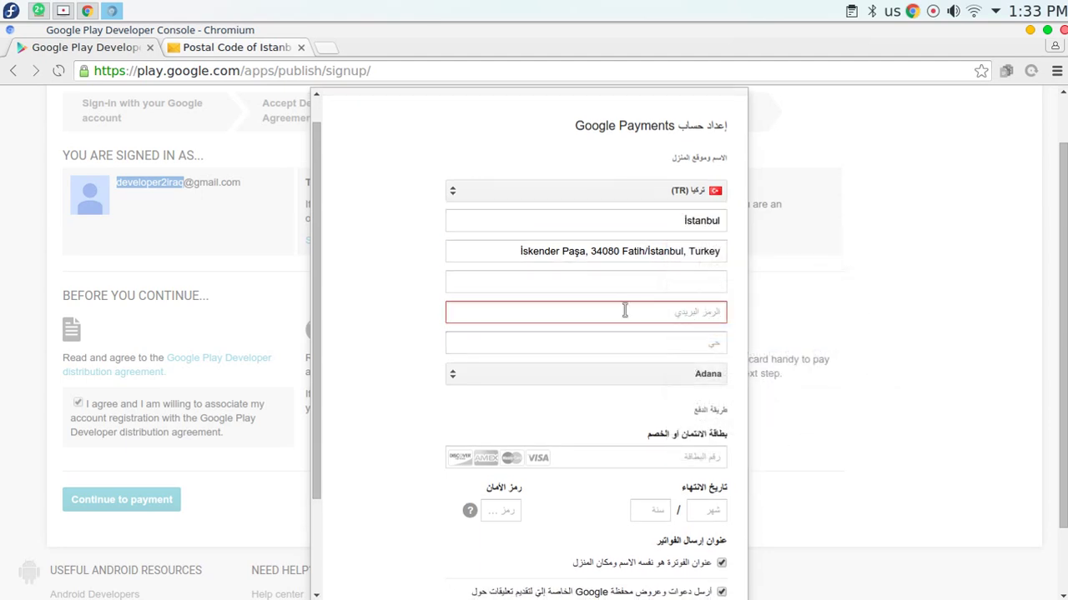
click(182, 47)
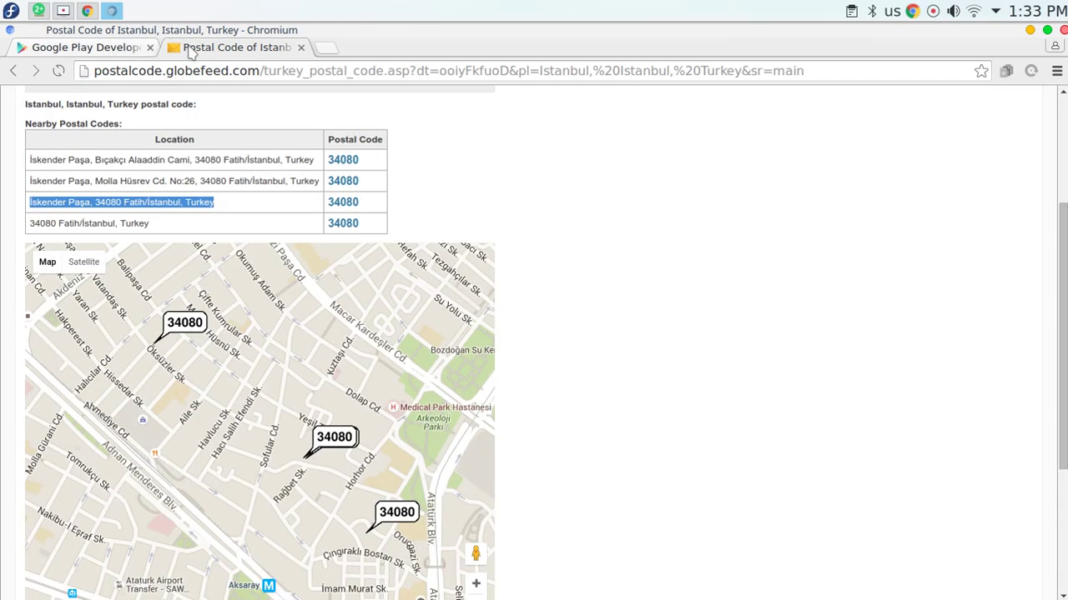
click(338, 201)
double_click(336, 201)
right_click(336, 202)
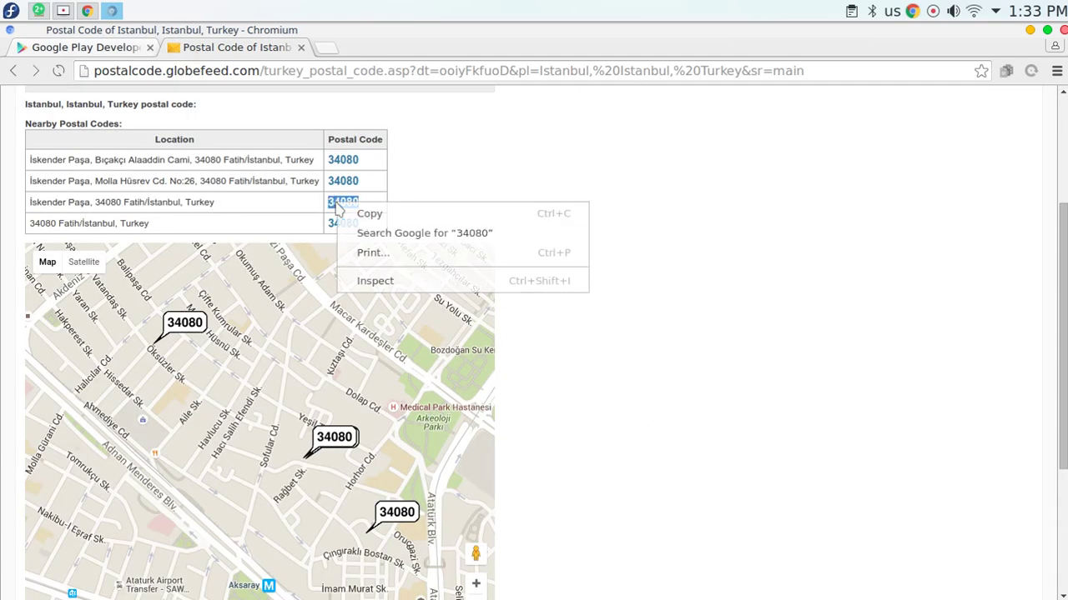
click(371, 213)
click(88, 48)
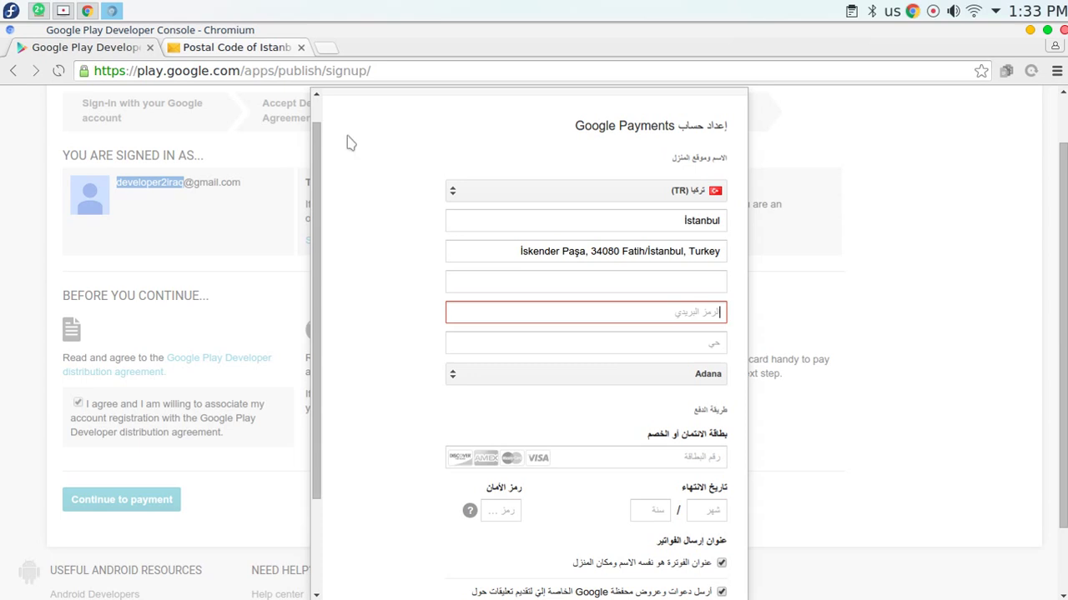
right_click(638, 314)
click(680, 413)
Copy Fatih/İstanbul from the street address and paste it into the district field.
click(554, 251)
double_click(538, 252)
right_click(538, 255)
click(572, 284)
drag(503, 249, 683, 252)
right_click(648, 251)
click(690, 284)
click(660, 342)
right_click(680, 352)
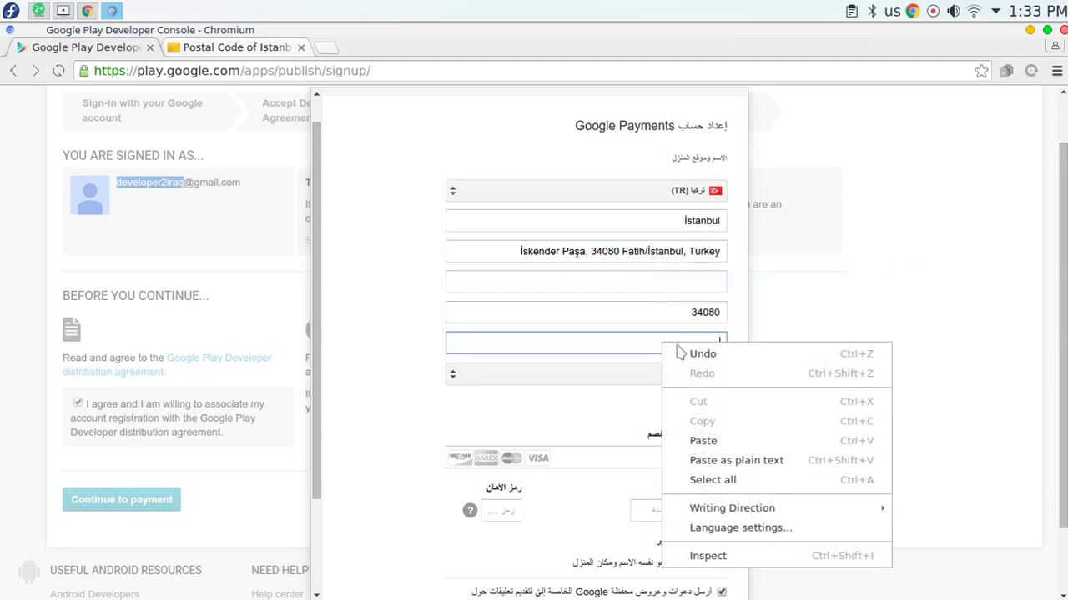
click(703, 440)
Choose İstanbul as the province.
click(626, 382)
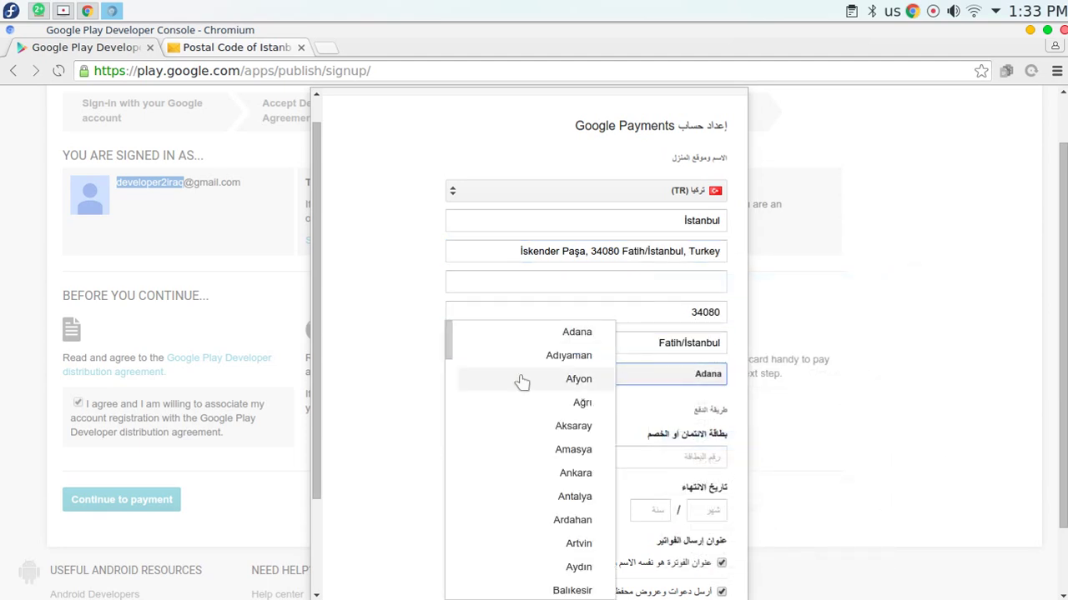
scroll(512, 379, down, 10)
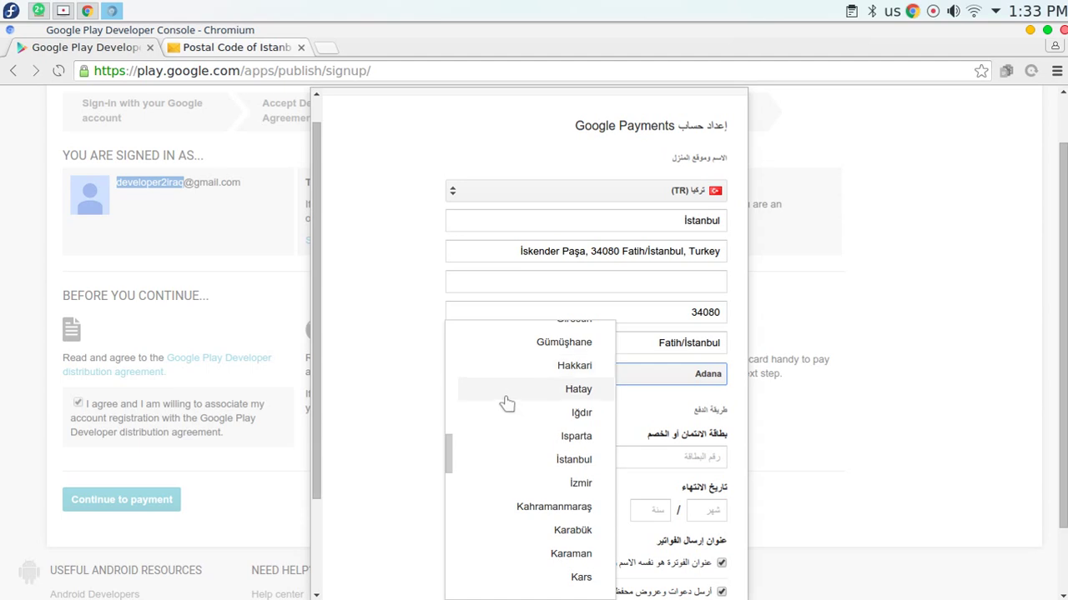
click(542, 457)
scroll(417, 247, down, 3)
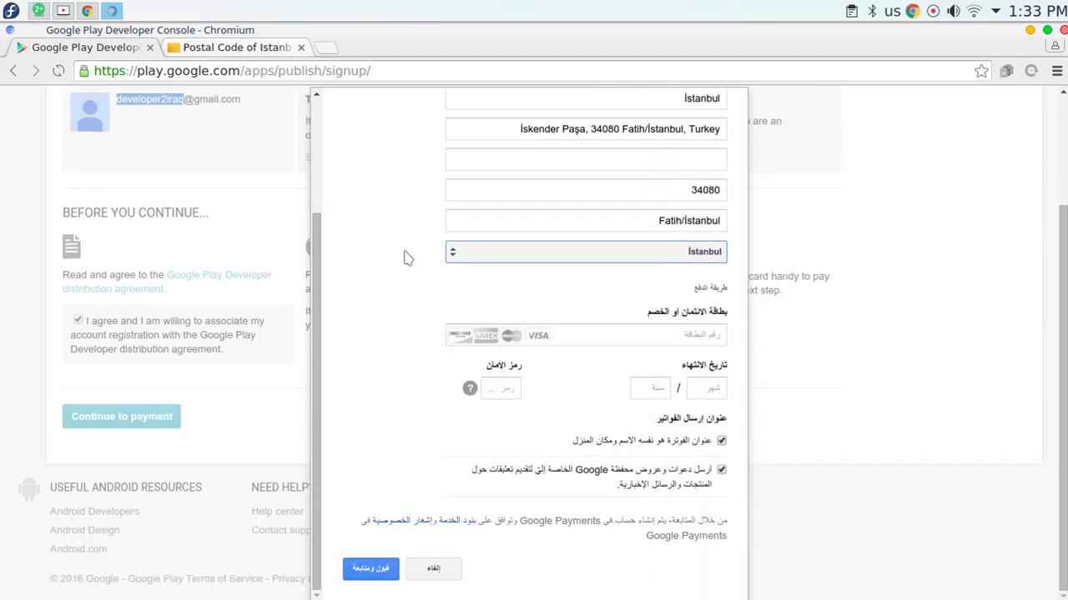
Enter a card number and the card's security code.
click(575, 336)
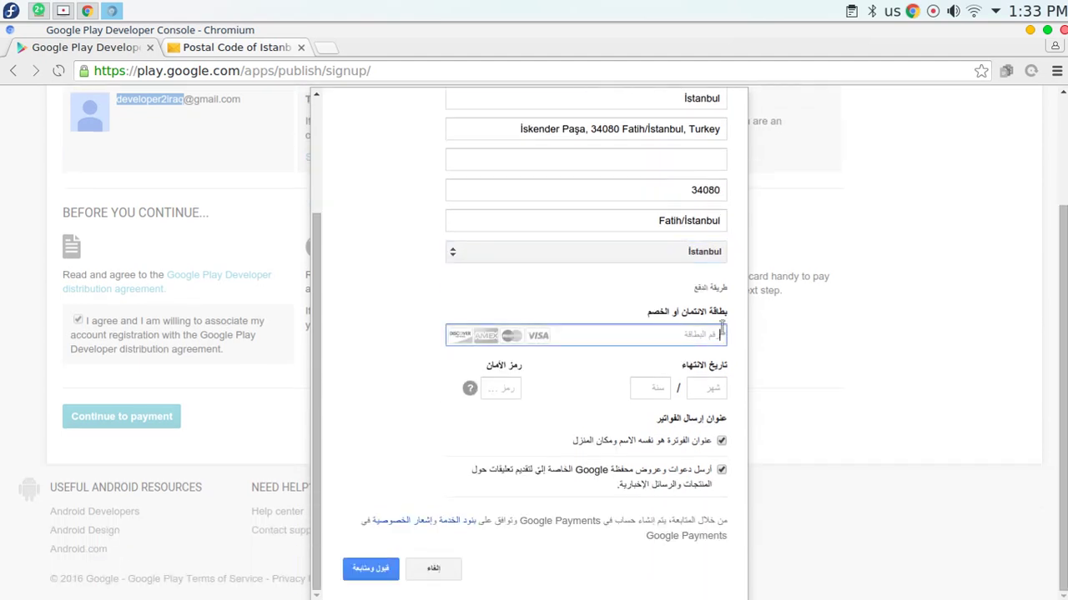
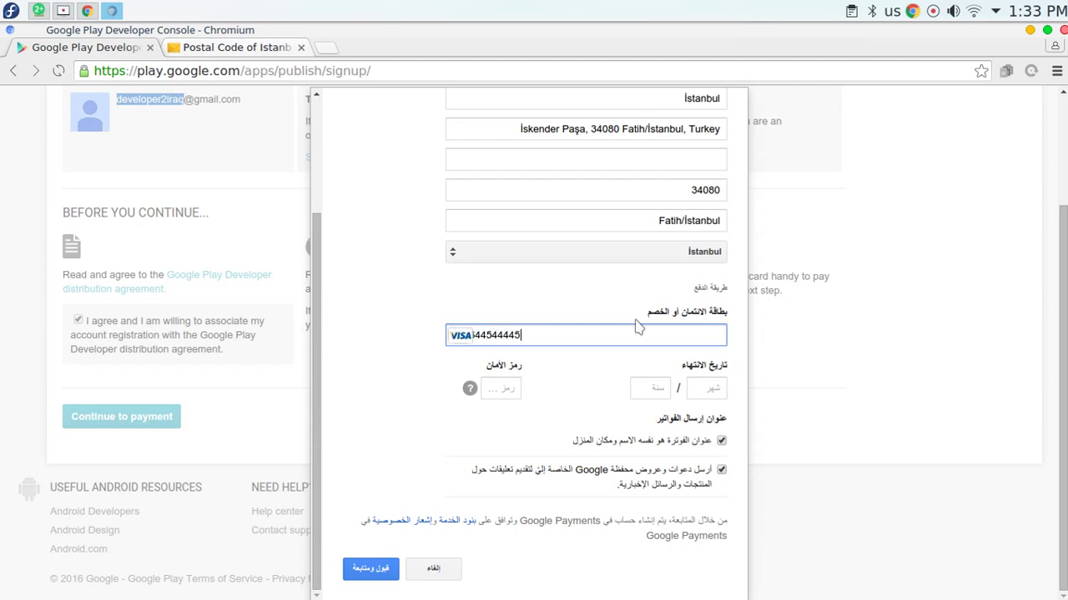
click(500, 387)
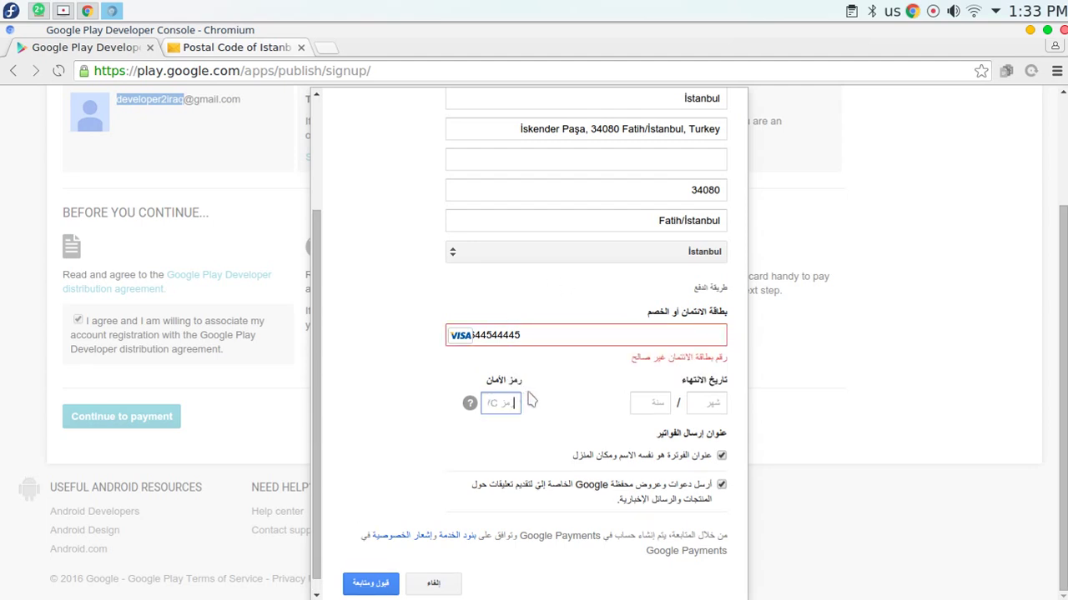
Set the card expiry to month 02, year 18, then reselect the card number.
click(654, 406)
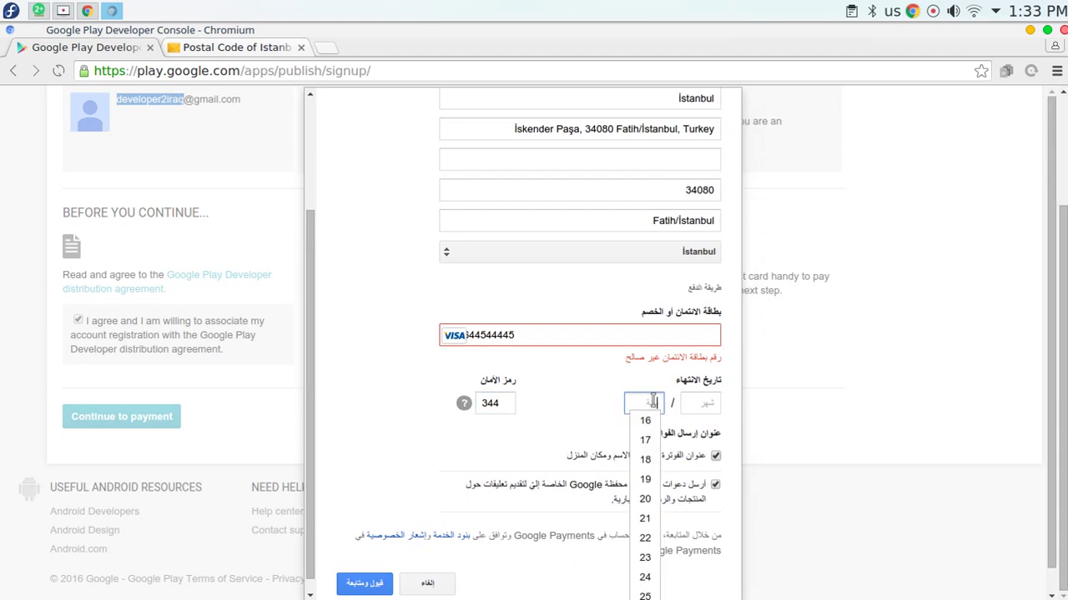
click(657, 459)
click(711, 405)
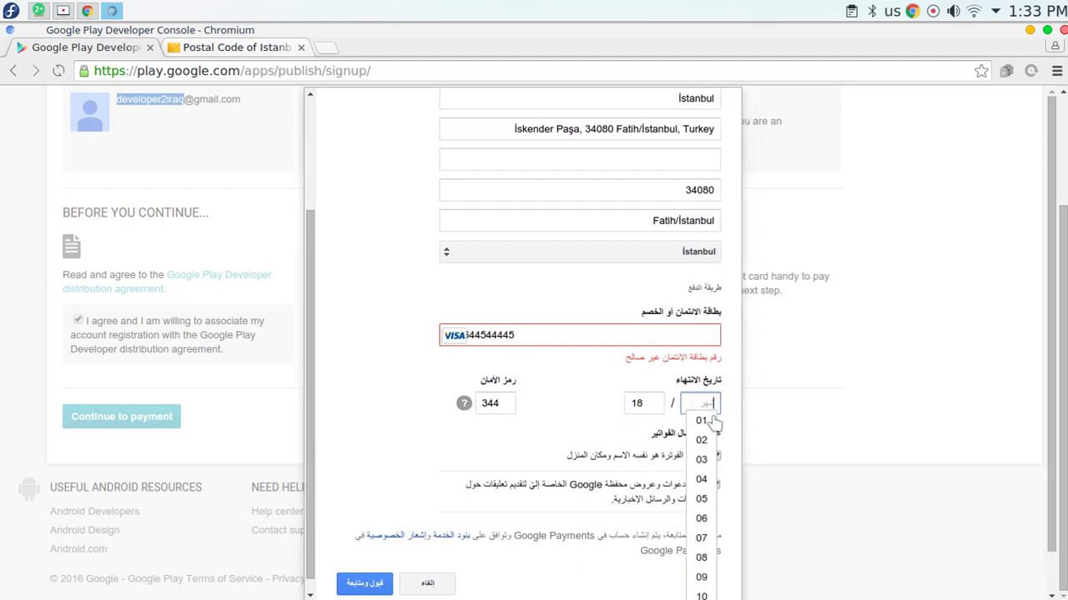
click(715, 437)
click(564, 335)
double_click(494, 335)
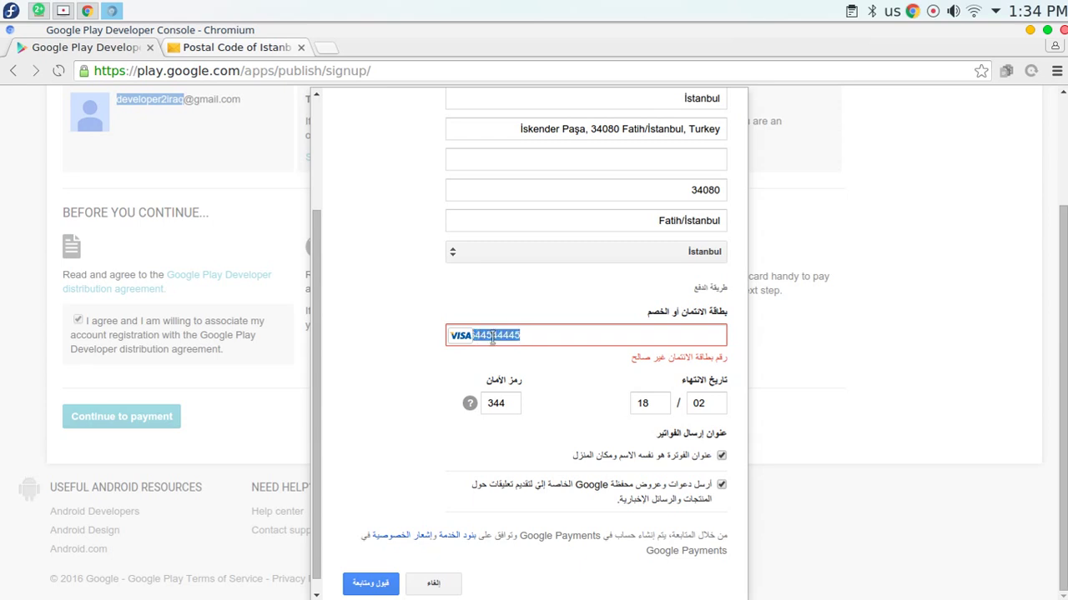
Delete the rejected card number and type a dummy test number in its place.
key(BackSpace)
text(8888888888888888)
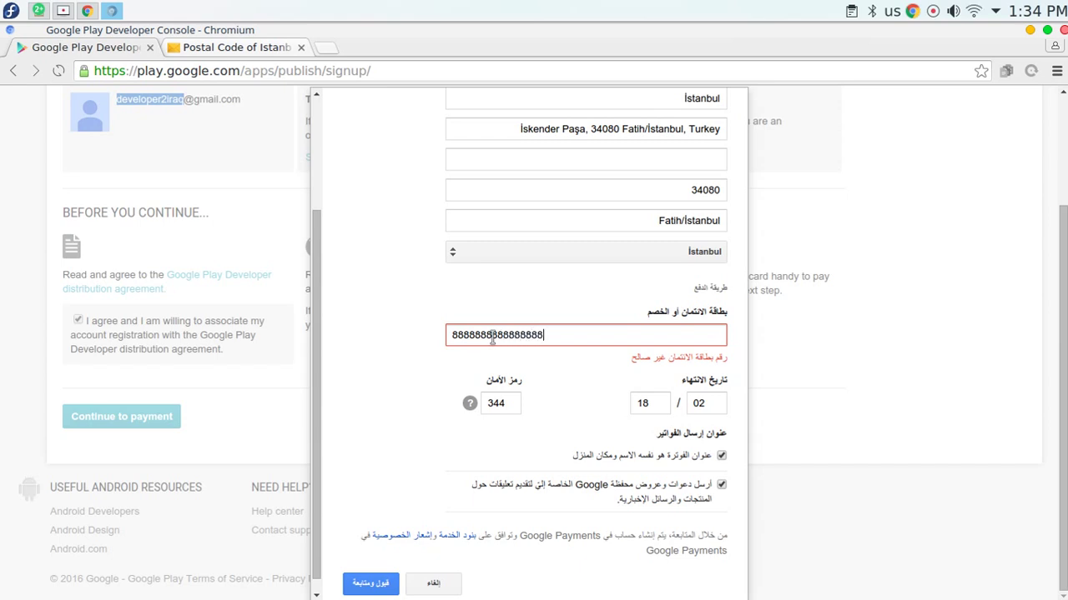
click(489, 402)
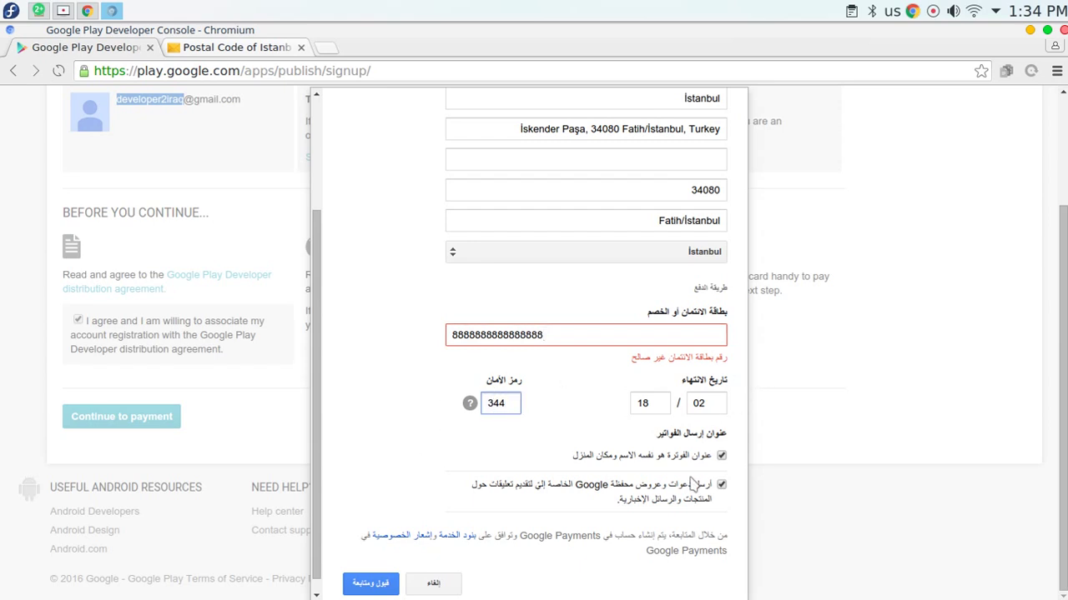
click(370, 583)
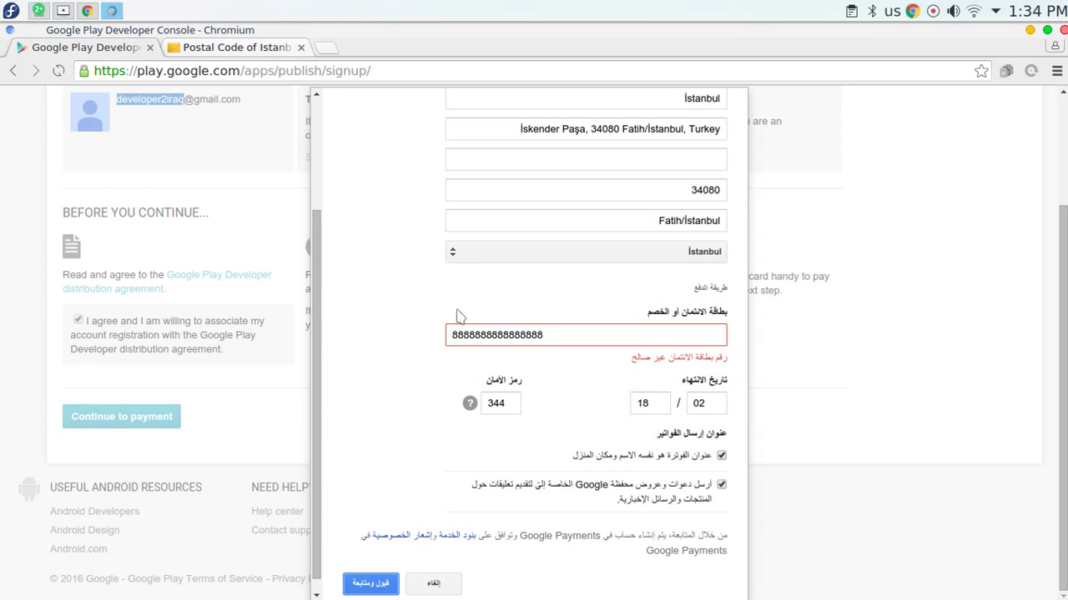
double_click(474, 329)
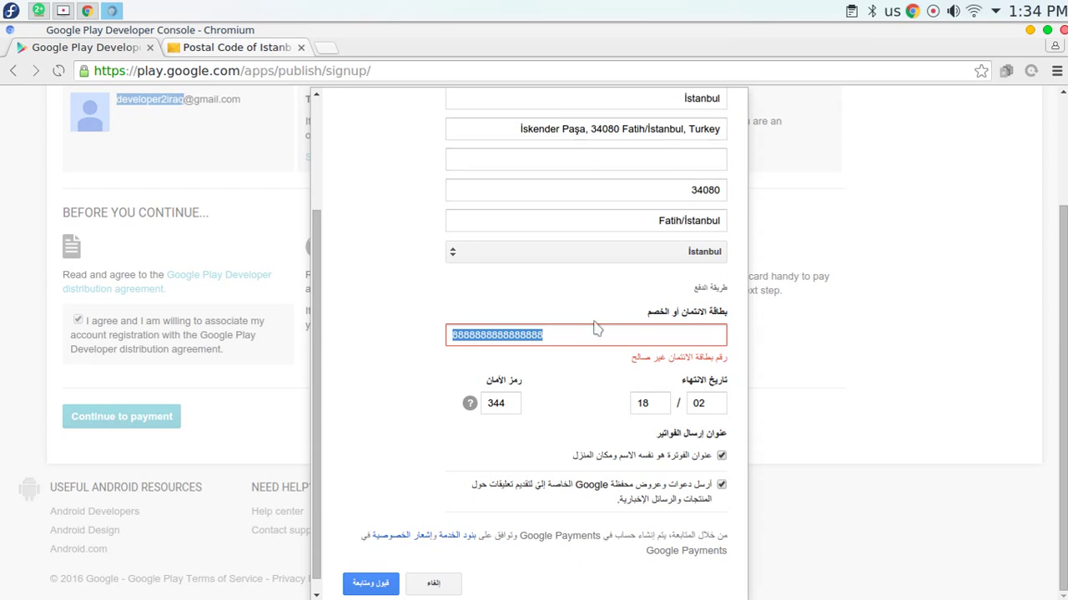
scroll(588, 326, up, 3)
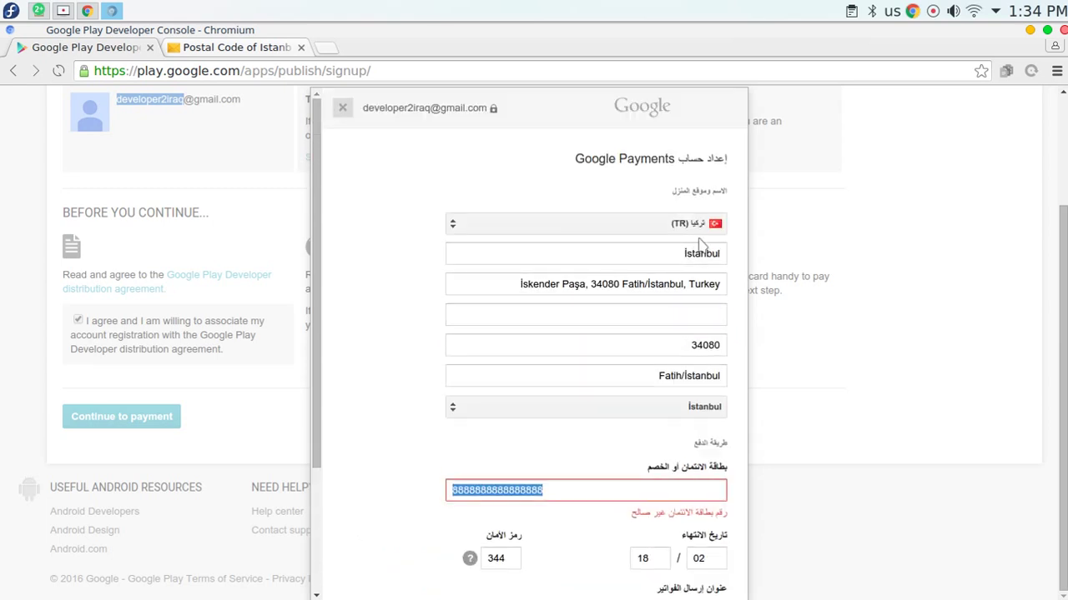
scroll(634, 297, down, 4)
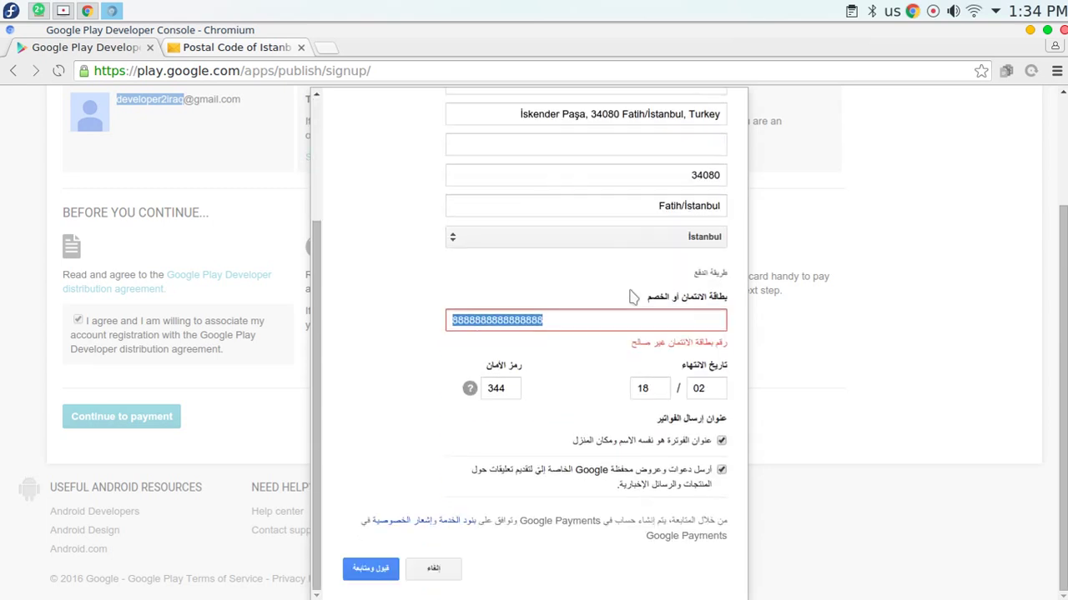
Untick 'billing address same as home address' so separate billing address fields appear.
drag(705, 444, 548, 445)
click(721, 441)
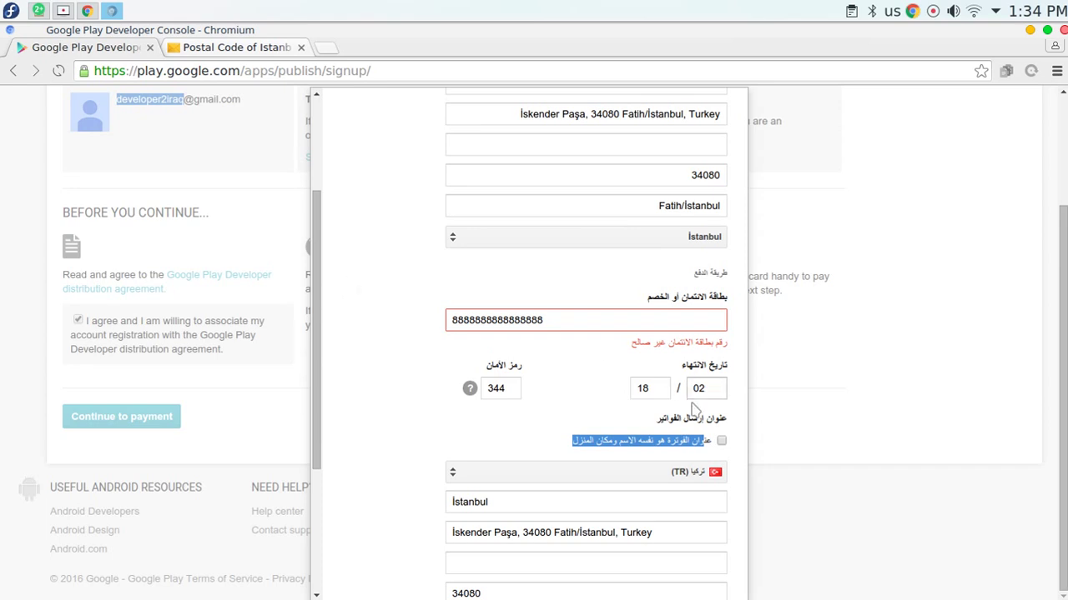
scroll(409, 224, down, 5)
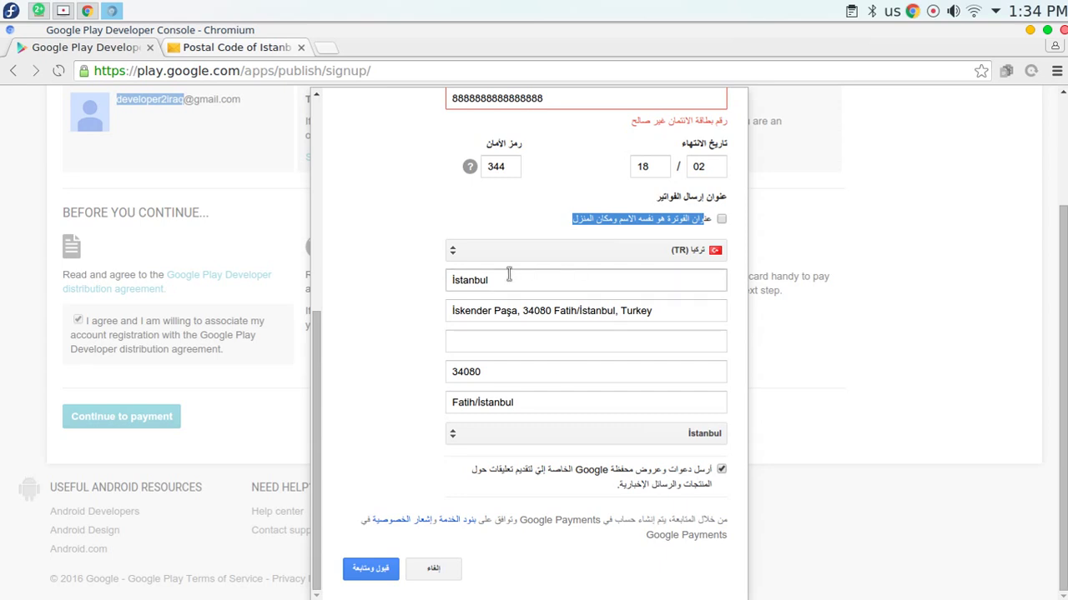
Check the billing city, street, address line, district and postal code, then submit the signup form.
click(507, 280)
click(501, 311)
click(503, 340)
click(522, 402)
click(526, 371)
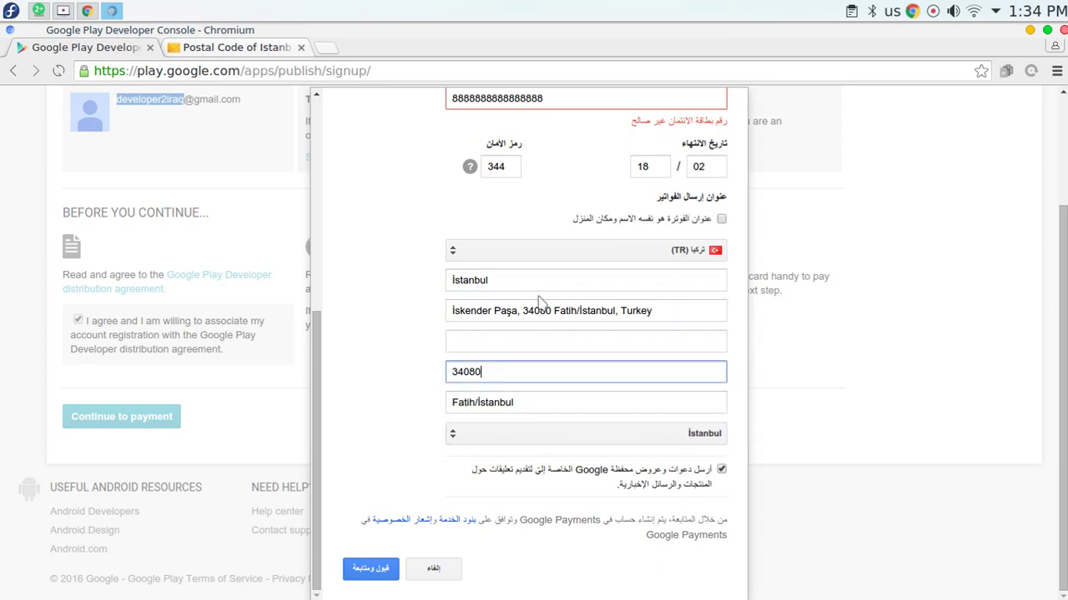
click(388, 568)
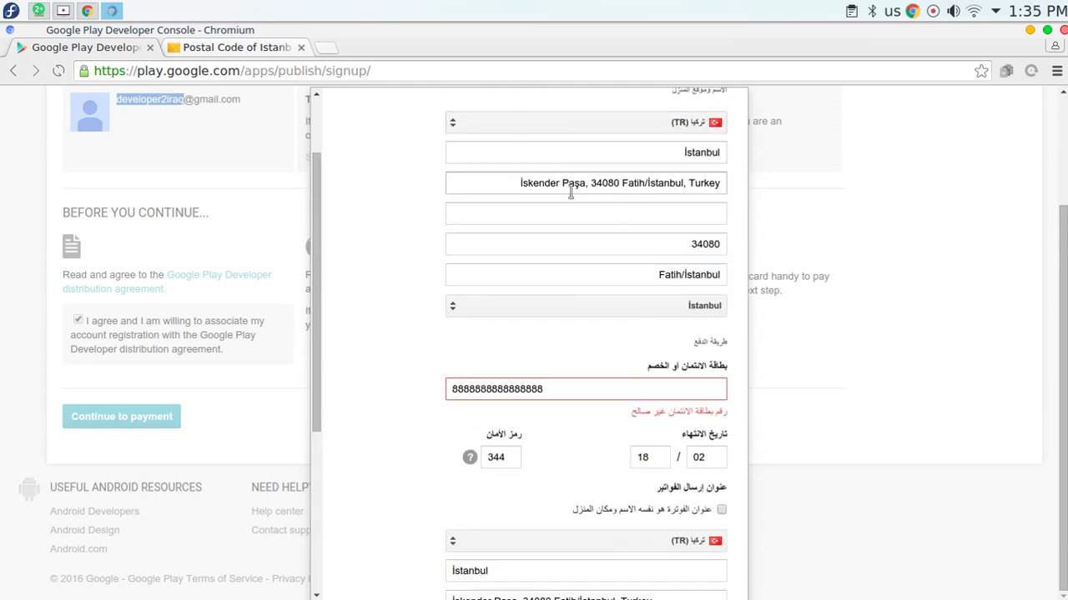
scroll(500, 211, up, 2)
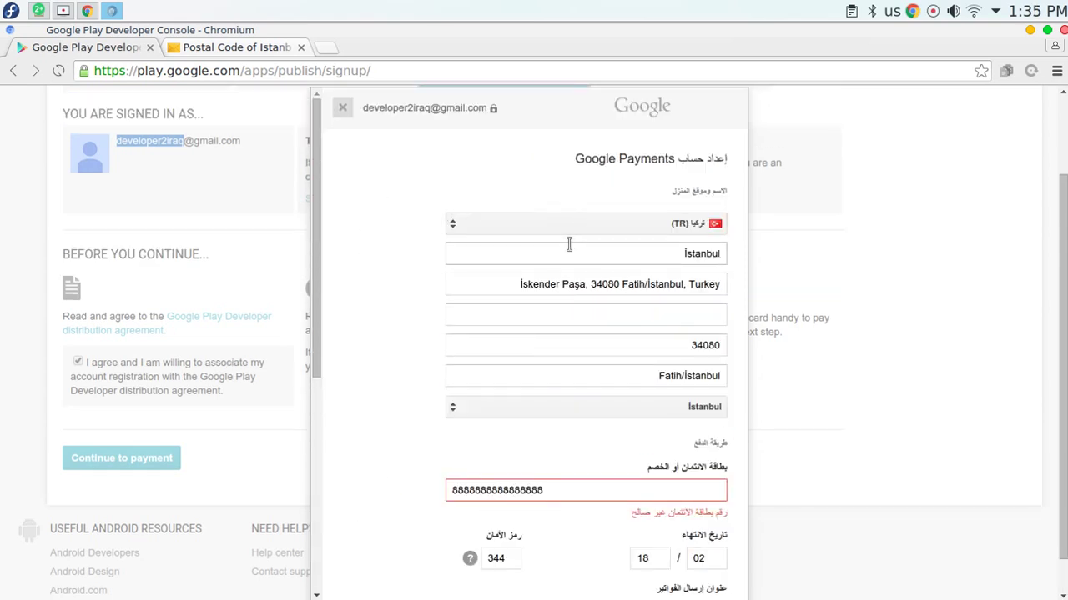
drag(713, 190, 638, 196)
scroll(429, 200, down, 5)
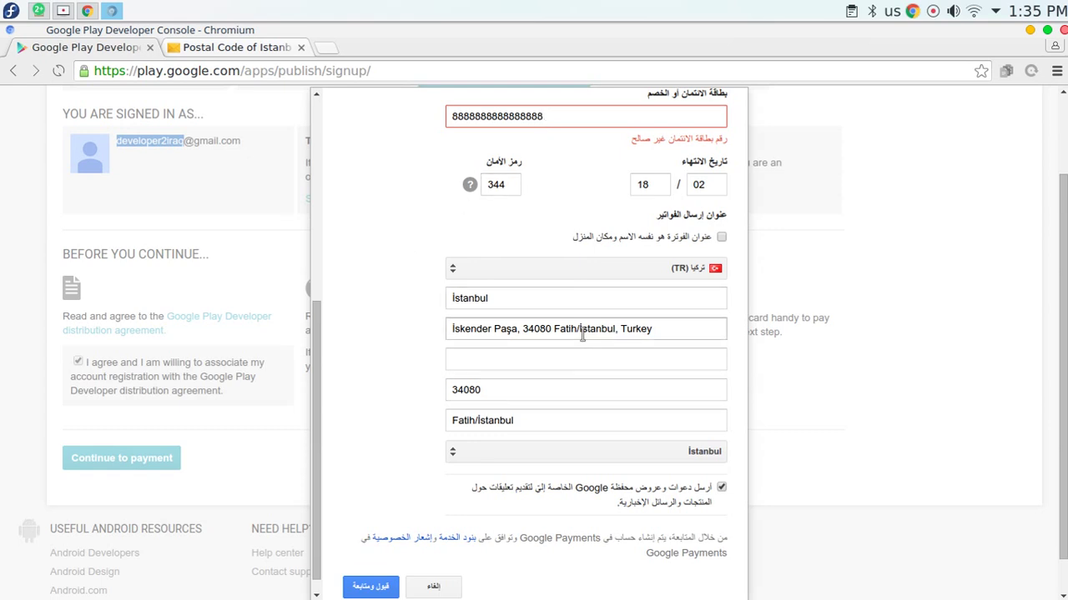
scroll(367, 326, down, 1)
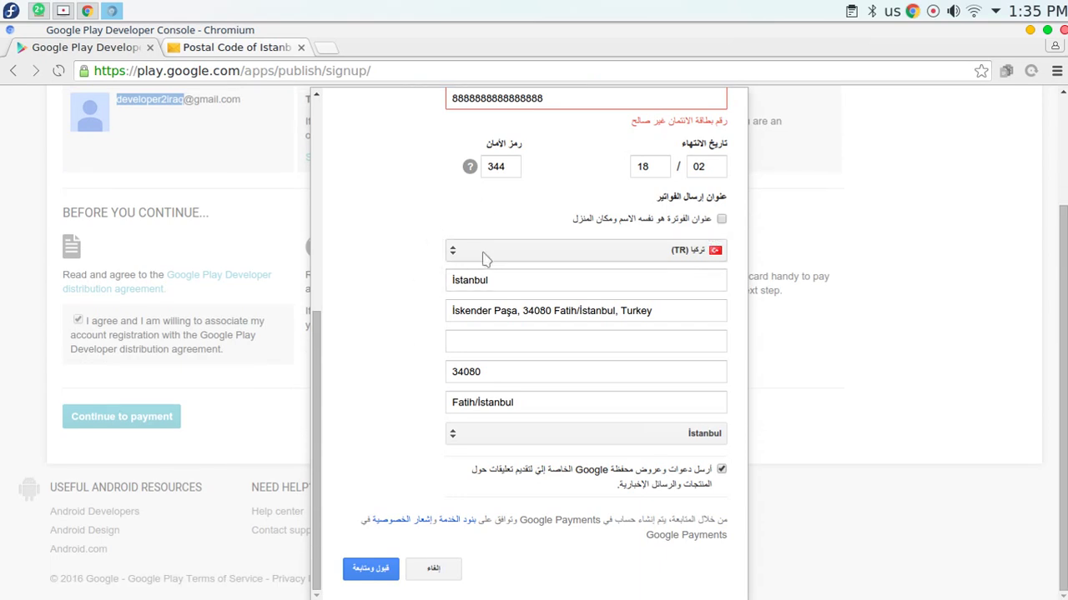
click(353, 570)
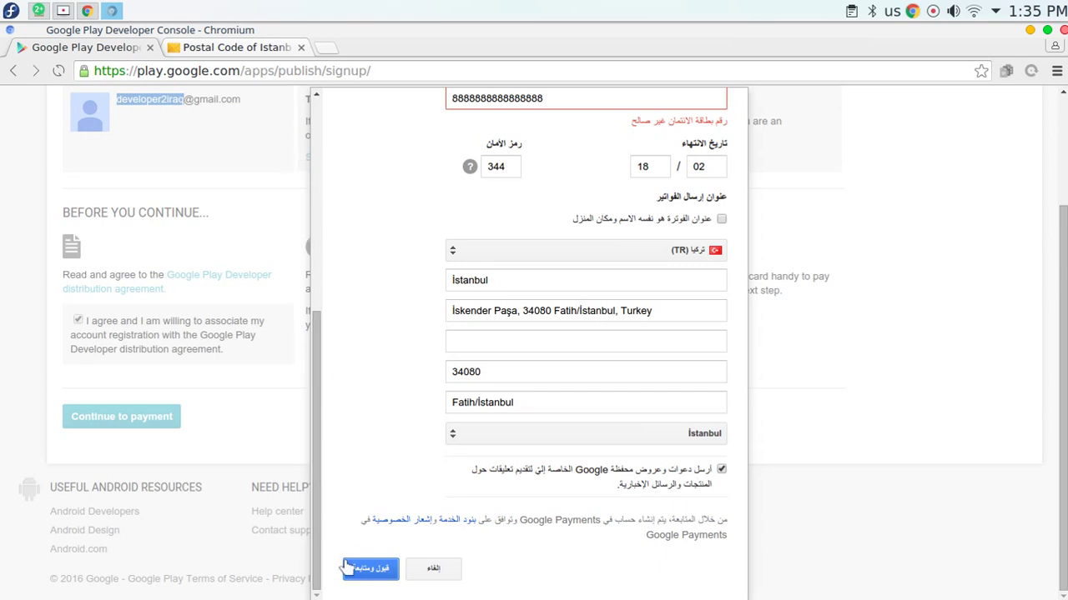
scroll(586, 190, up, 1)
click(567, 181)
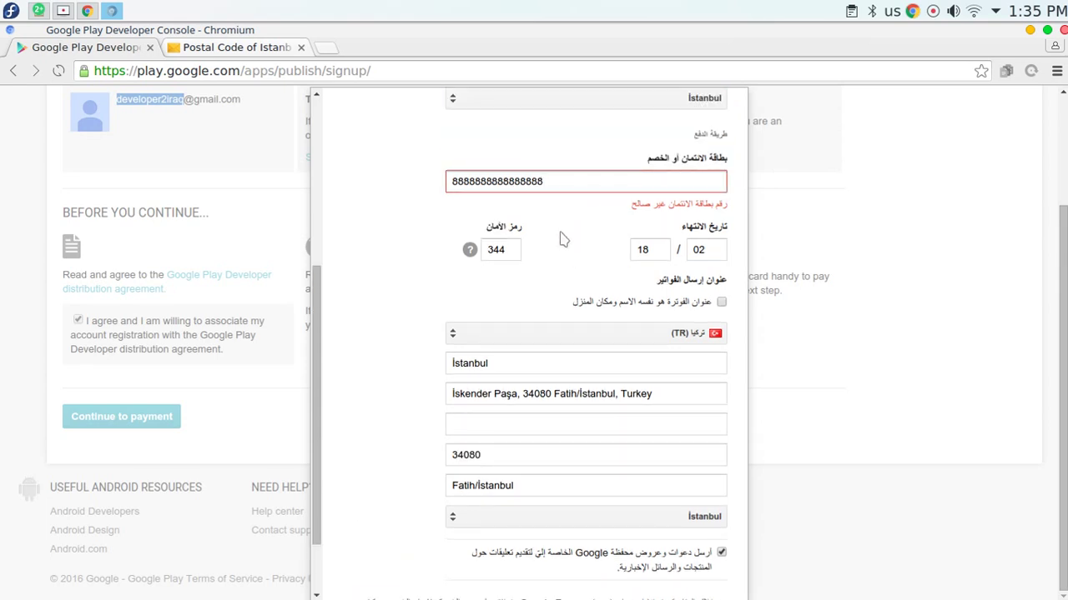
scroll(562, 239, down, 1)
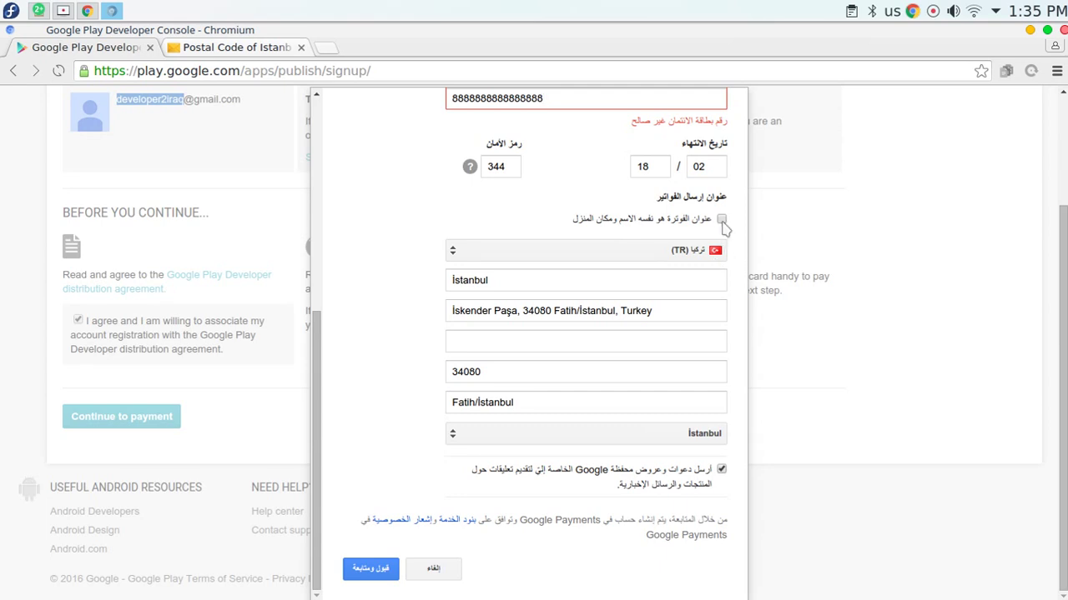
scroll(590, 267, up, 3)
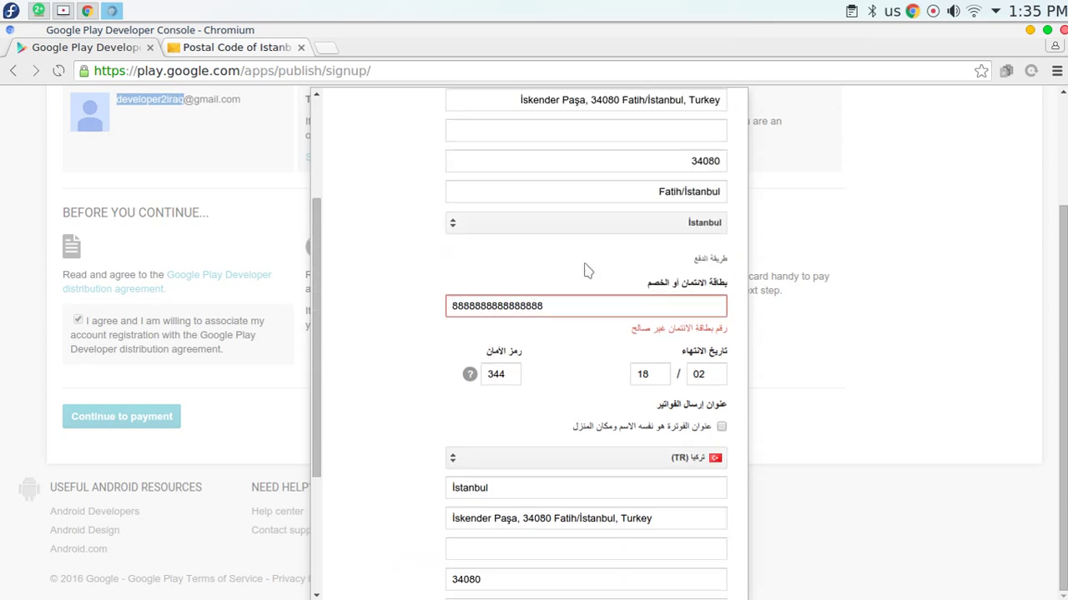
scroll(651, 392, down, 2)
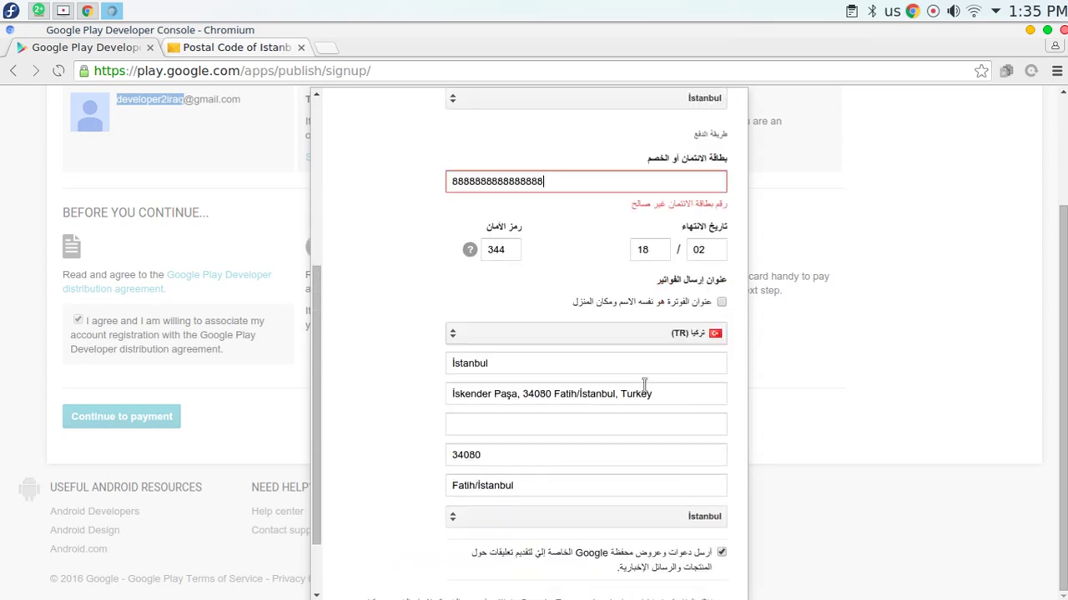
drag(719, 158, 606, 158)
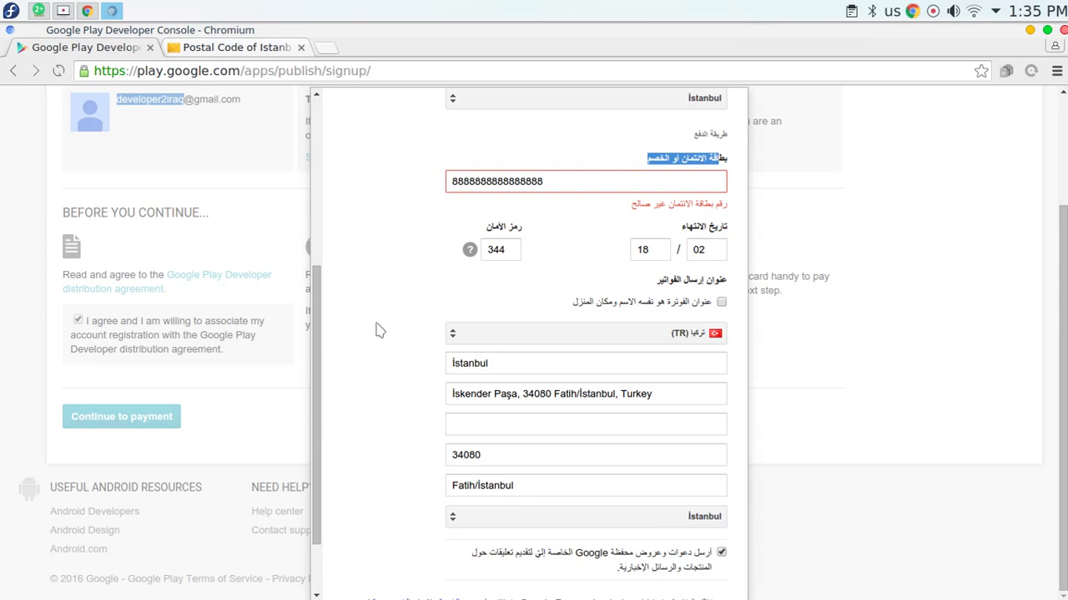
scroll(375, 330, down, 2)
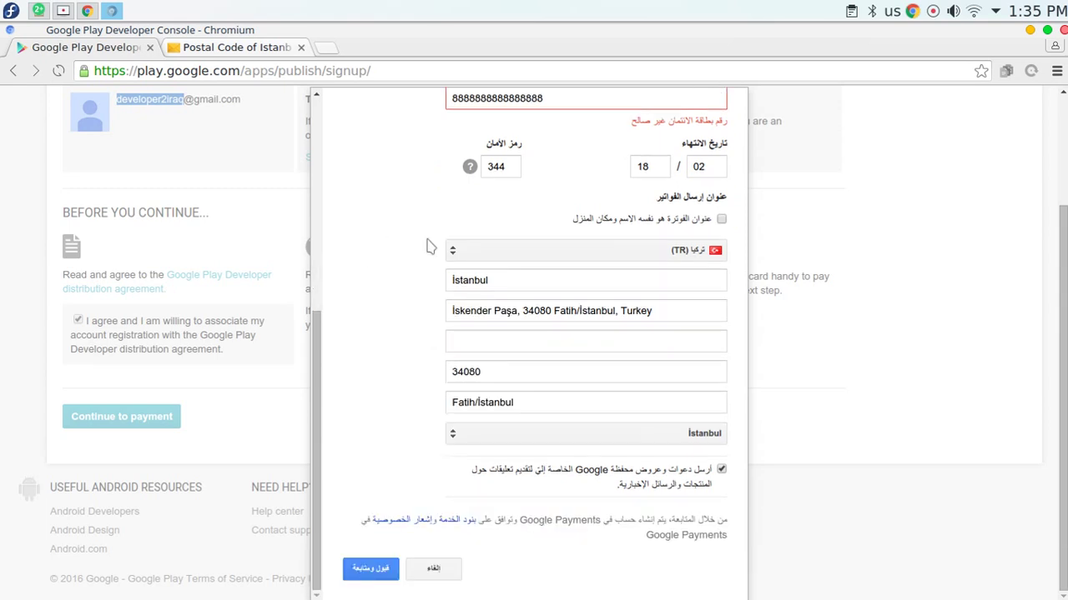
scroll(558, 187, up, 2)
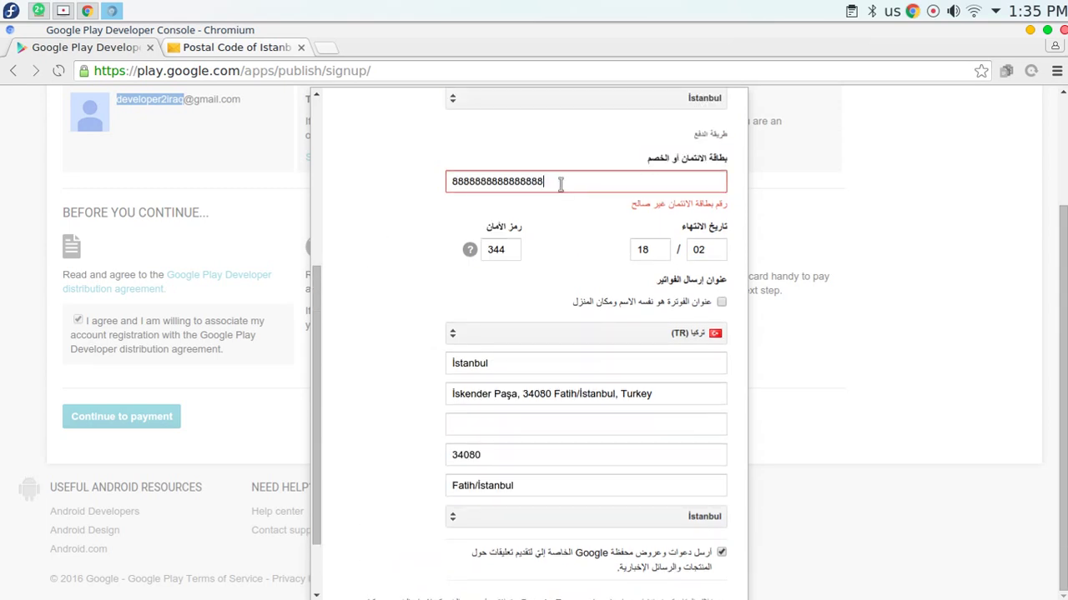
drag(482, 182, 496, 270)
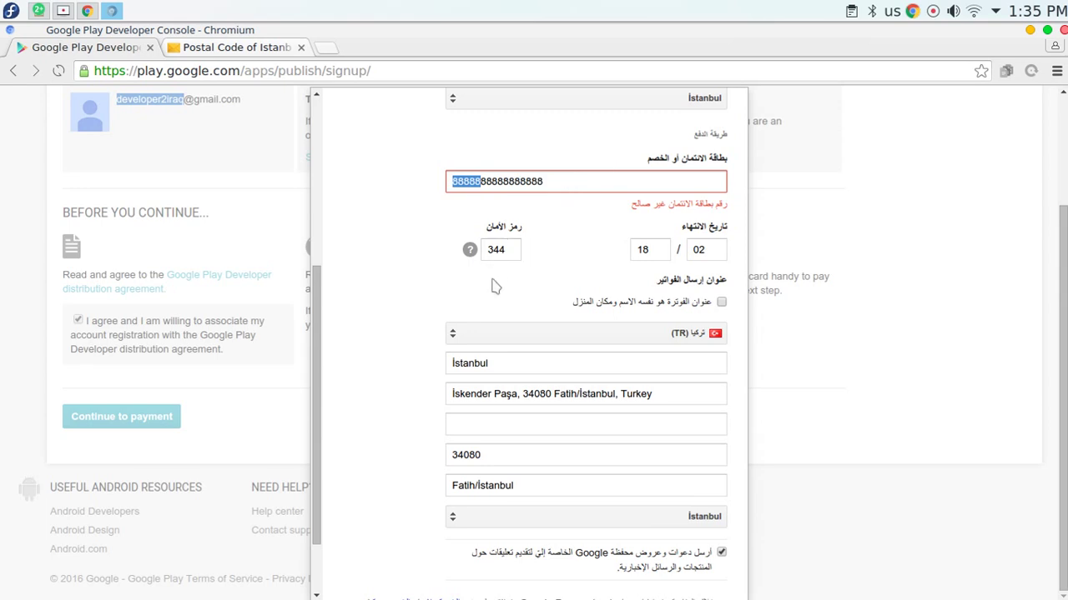
scroll(391, 242, down, 2)
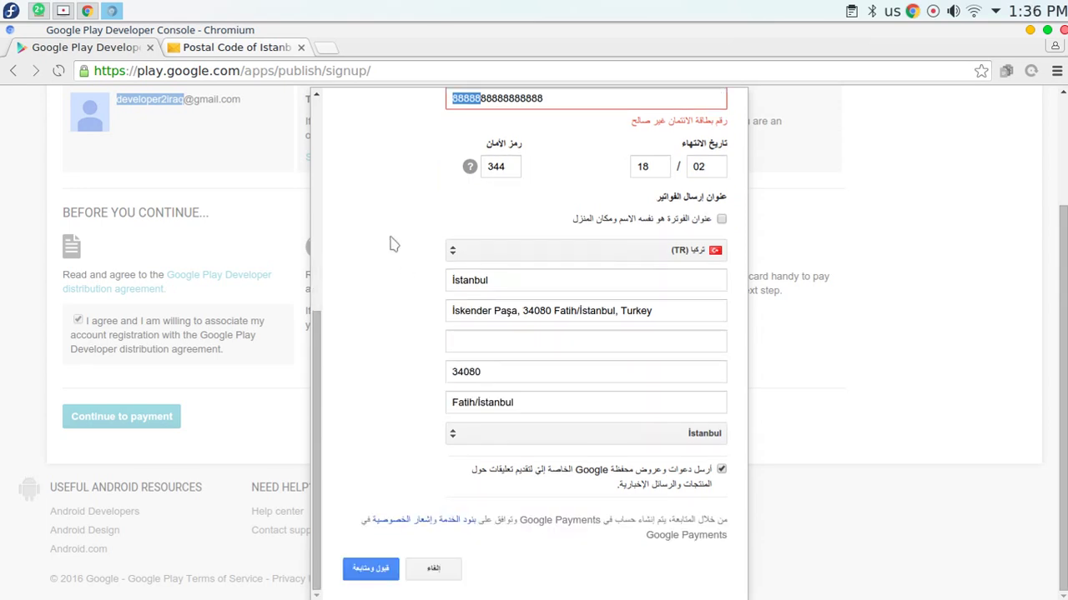
scroll(392, 243, up, 5)
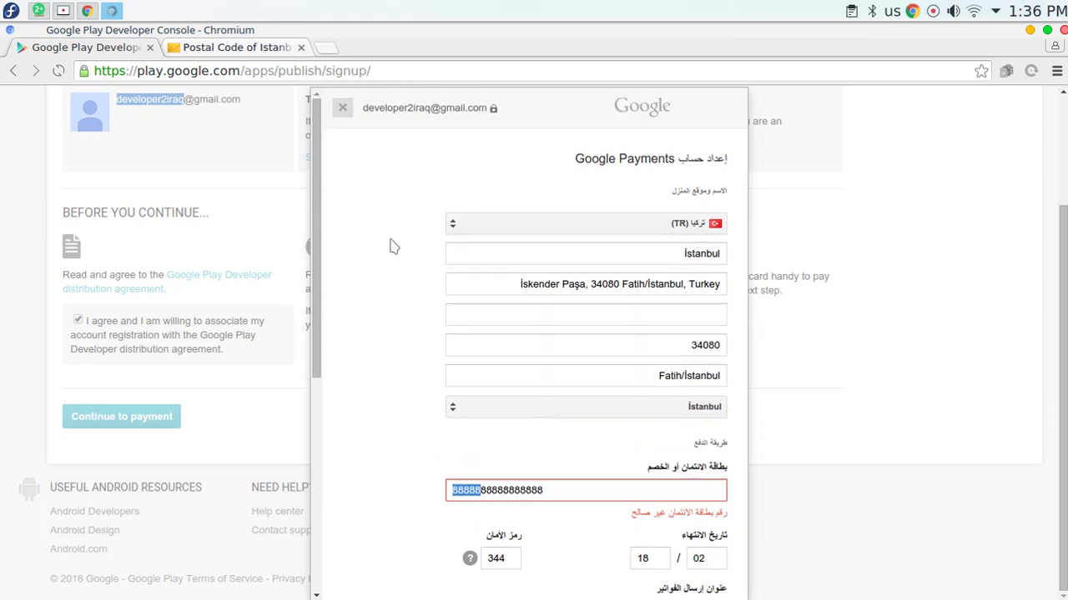
scroll(393, 246, down, 5)
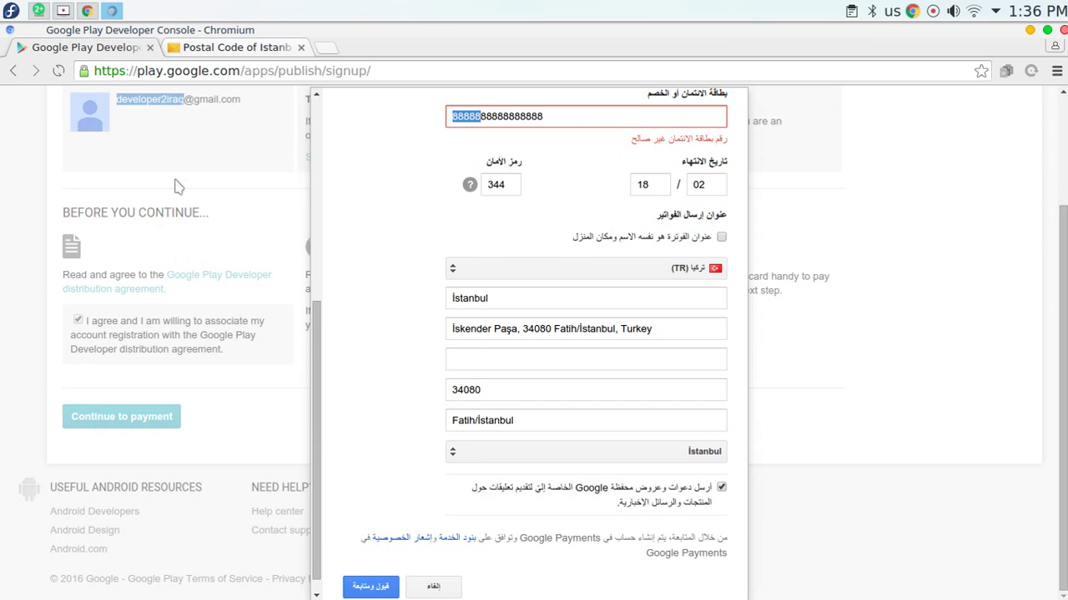
click(63, 10)
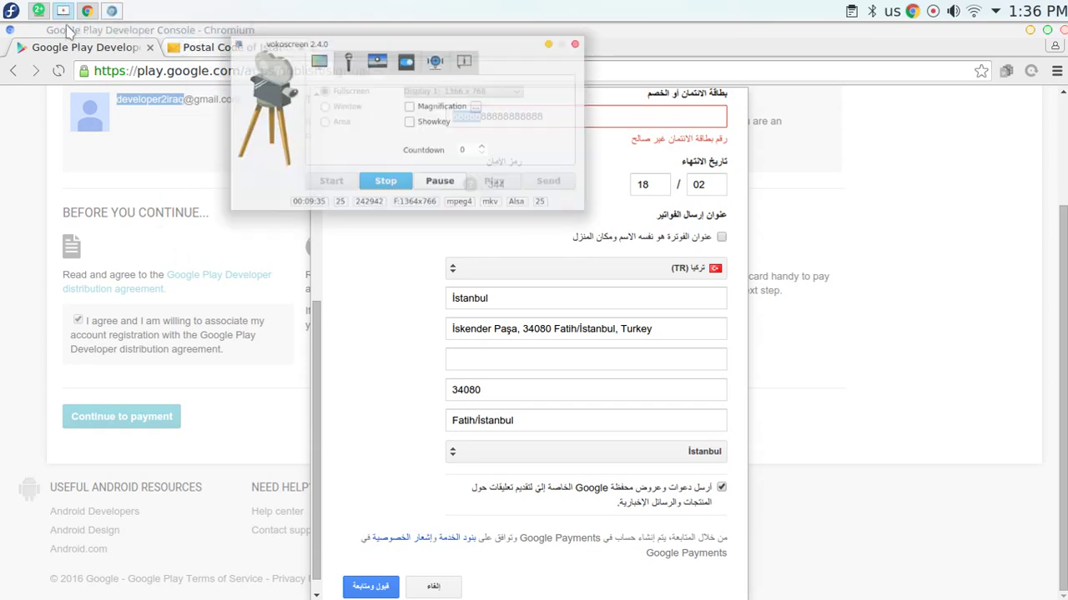